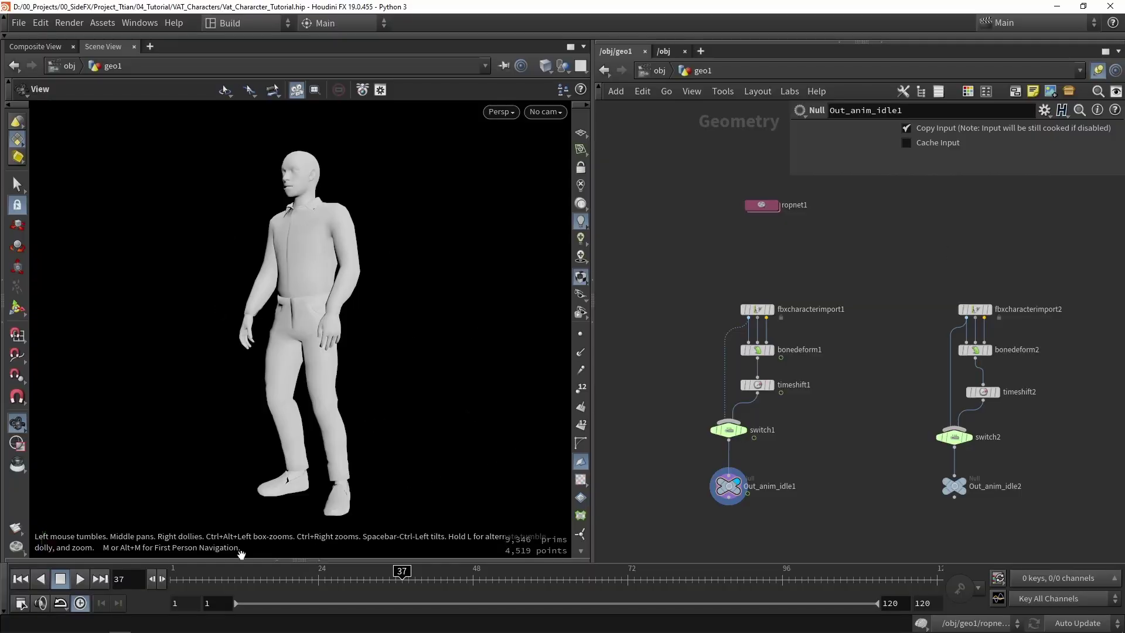
- Scrub the idle character animation forward to frame 82
left_click_drag(317, 577, 692, 577)
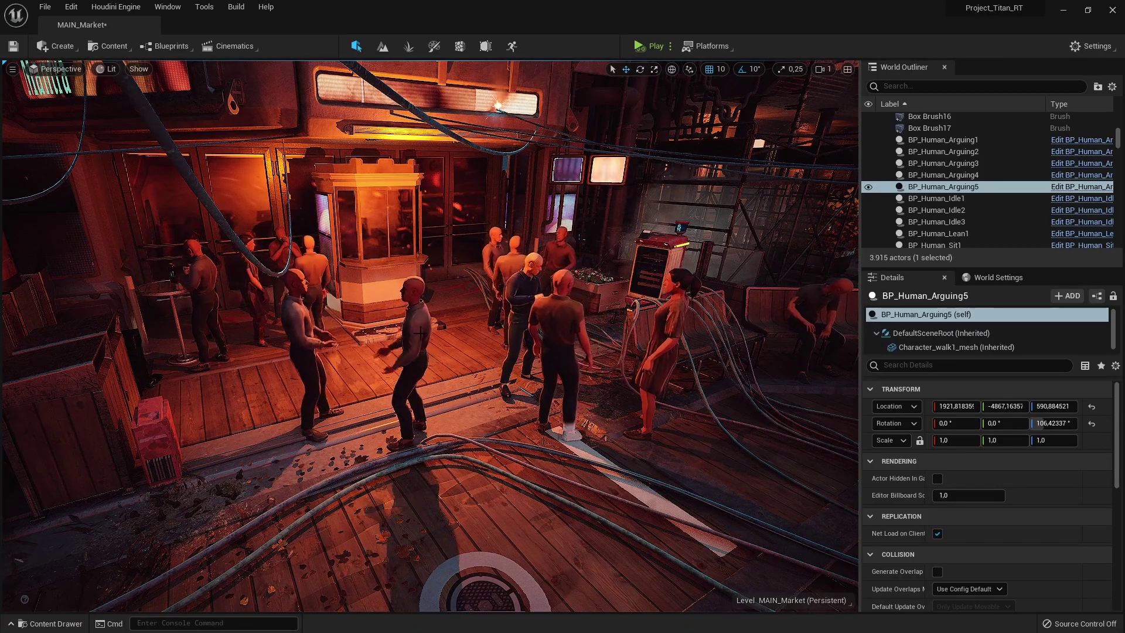
- In Unreal Editor, select the Character_walk1_mesh component of BP_Human_Arguing5 and review its static mesh and material settings
left_click(912, 345)
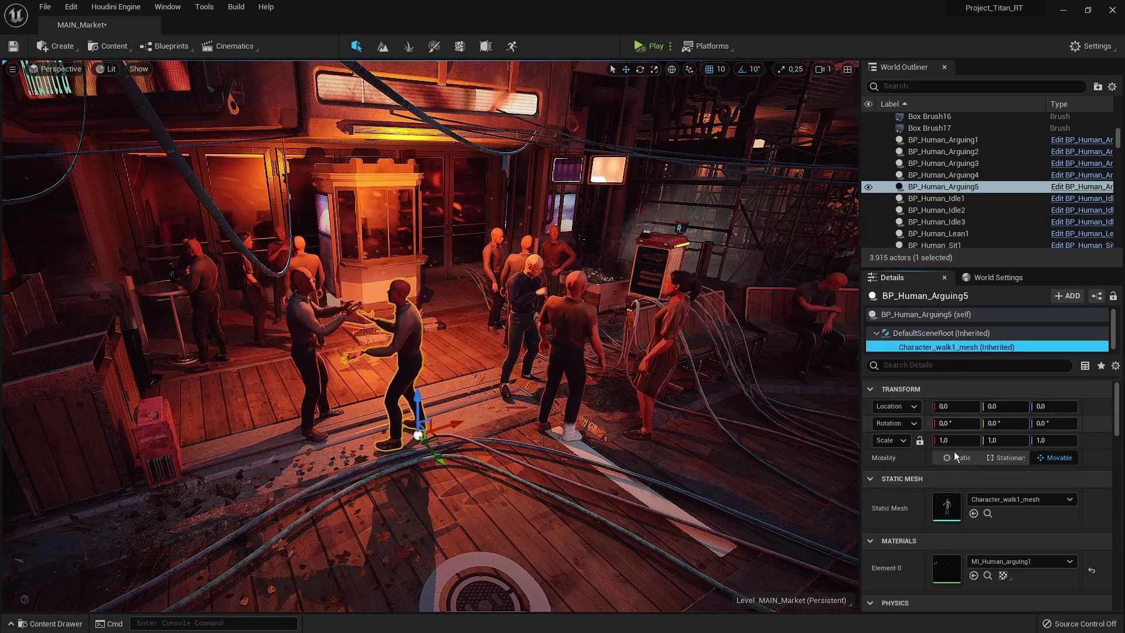
scroll(939, 498, "down", 1)
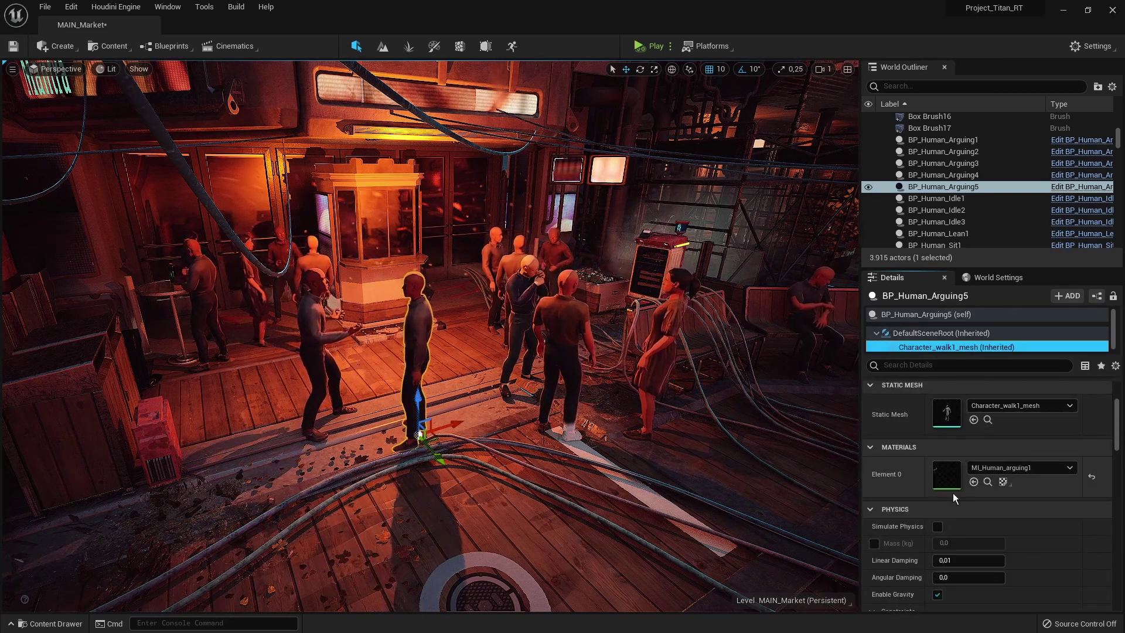
scroll(931, 440, "down", 4)
scroll(931, 441, "up", 9)
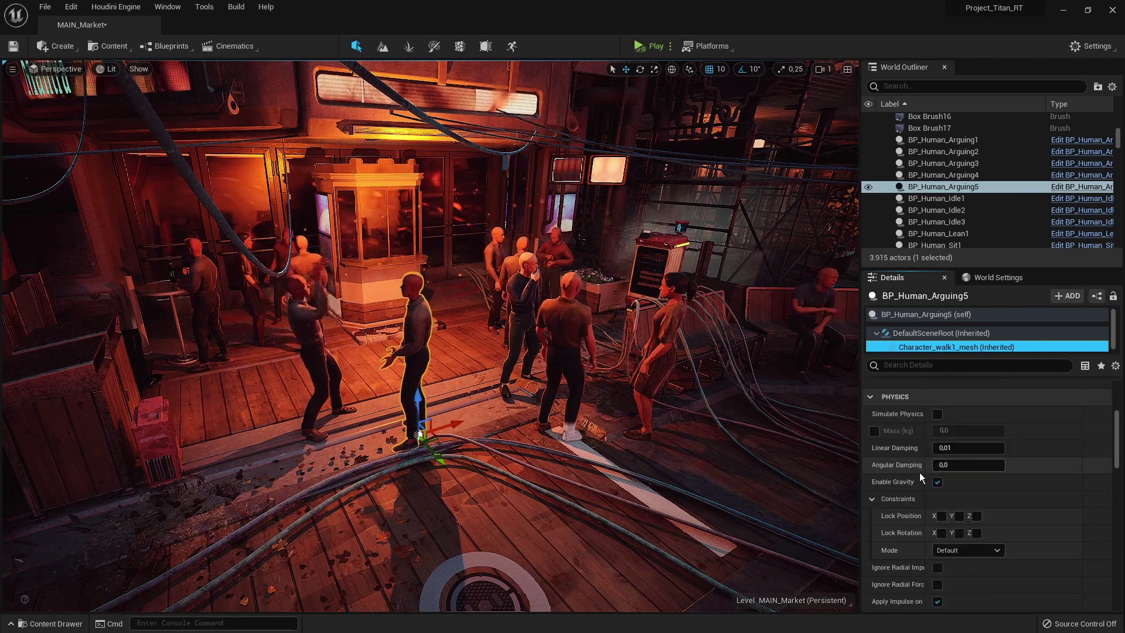
- Select the BP_Human_Arguing5 actor and move it around the crowd, ending at about X 1931.8, Y -4917.2
right_click_drag(463, 408, 424, 396)
key("g")
key("g")
right_click_drag(342, 411, 340, 411)
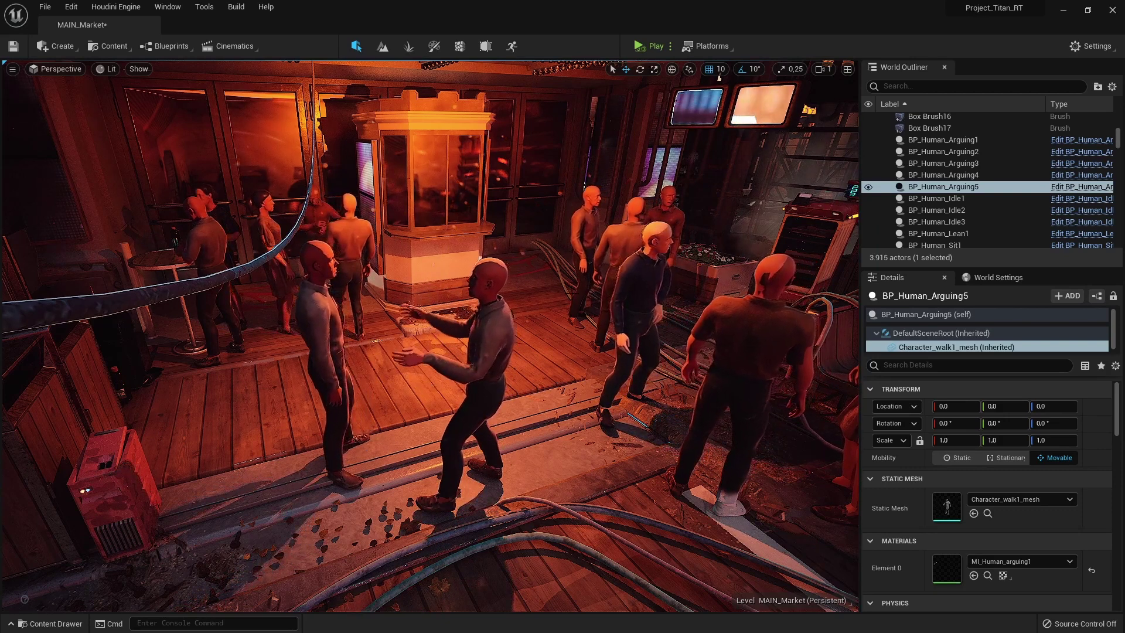
right_click_drag(269, 227, 237, 225)
left_click(351, 299)
left_click(442, 350)
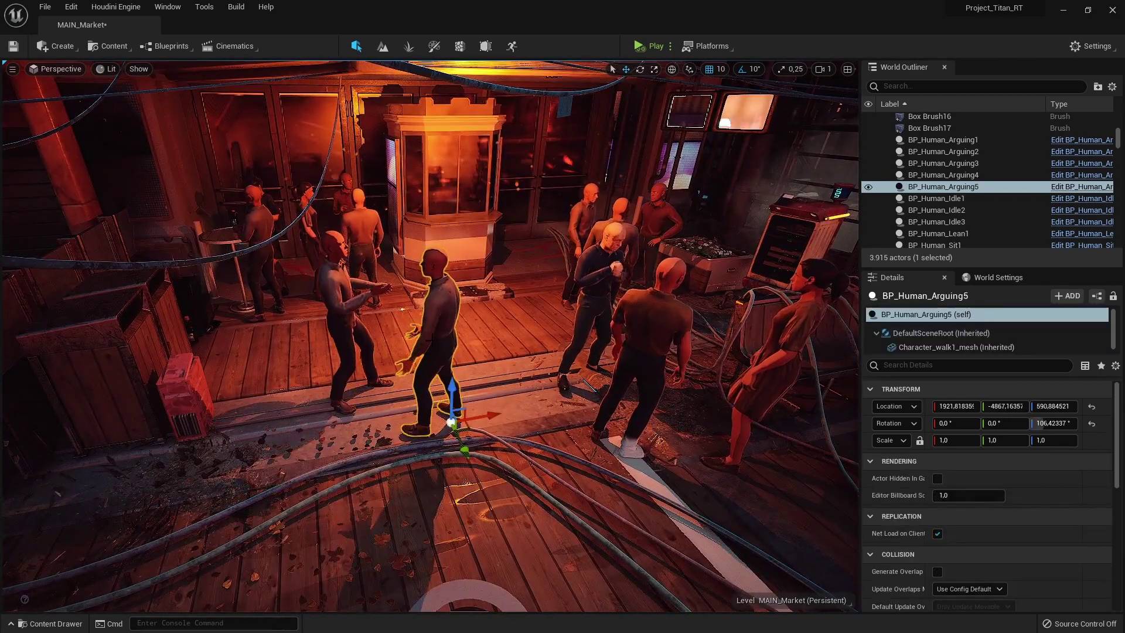
left_click_drag(475, 418, 509, 369)
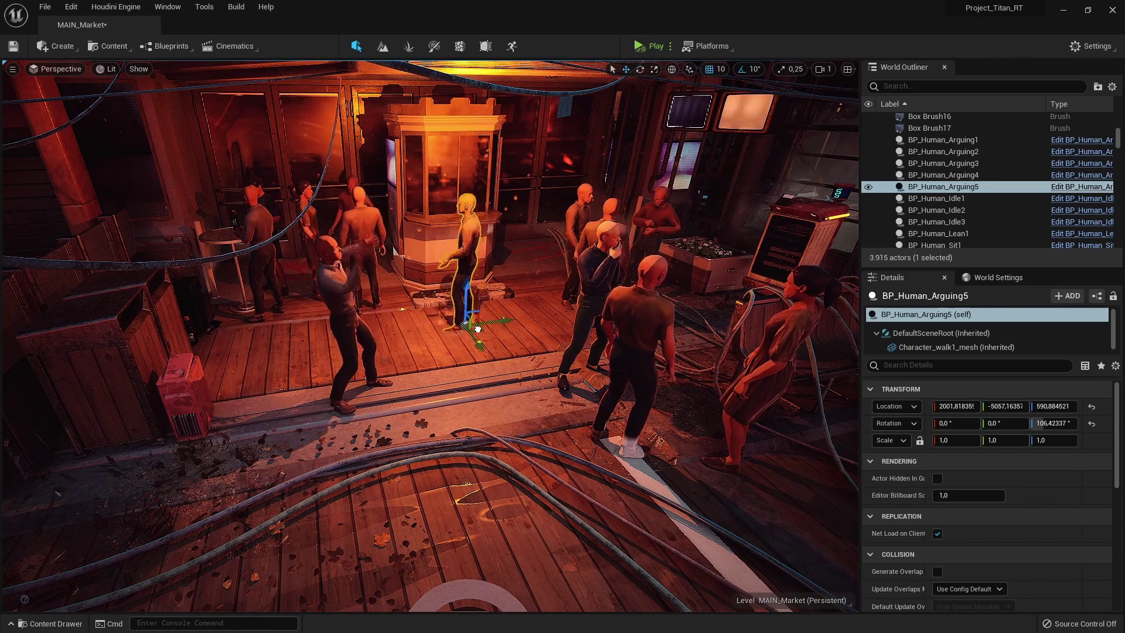
left_click_drag(513, 364, 526, 339)
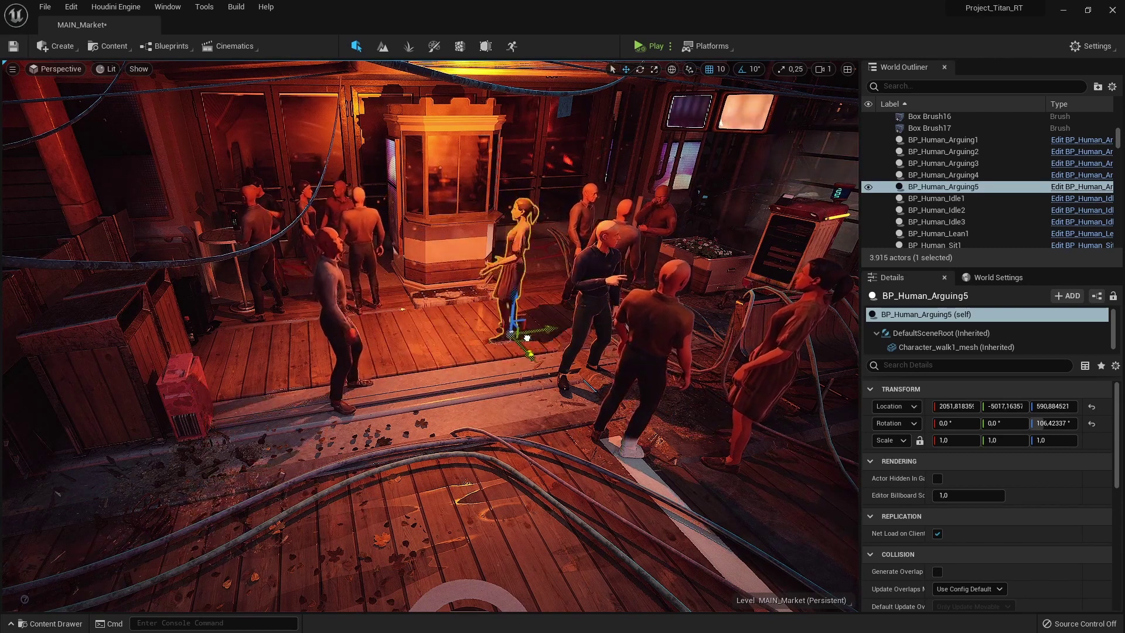
left_click_drag(433, 358, 514, 342)
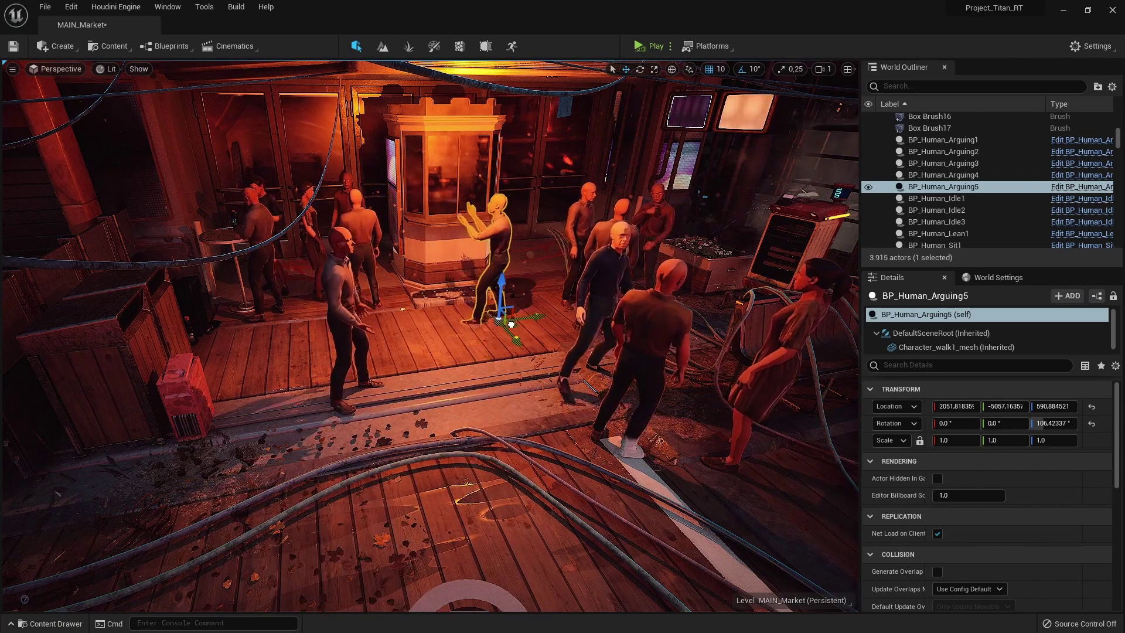
mouse_move(459, 412)
left_mouse_down()
mouse_move(463, 460)
mouse_move(483, 404)
mouse_move(460, 413)
mouse_move(465, 393)
left_mouse_up()
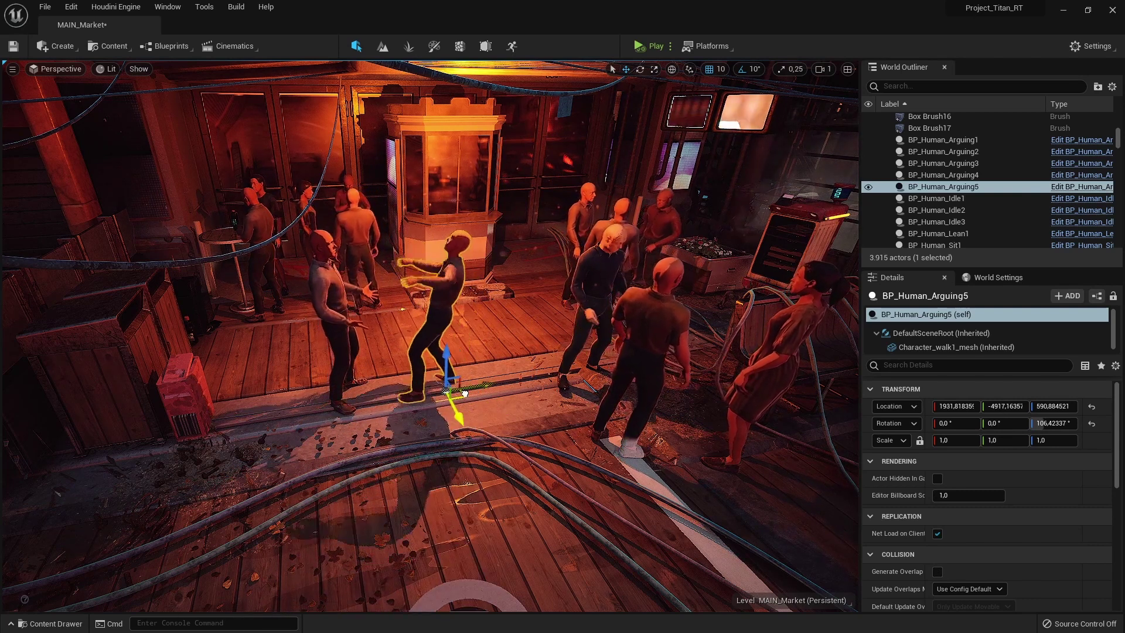
- Hide the editor overlays and view the animated crowd in the market scene
key("g")
key("w")
mouse_move(469, 389)
right_mouse_down()
mouse_move(445, 340)
mouse_move(452, 386)
right_mouse_up()
key("s")
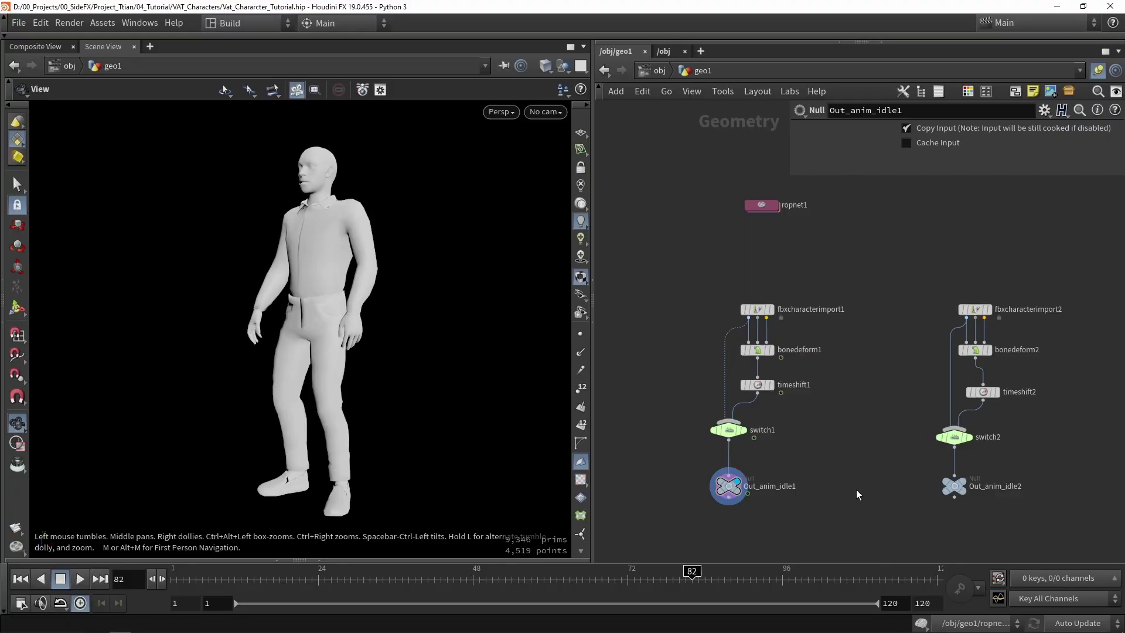
- Switch to Houdini, display the file1 node and examine the vertex-coloured character mesh from several sides
middle_click_drag(860, 515, 740, 205)
left_click(759, 232)
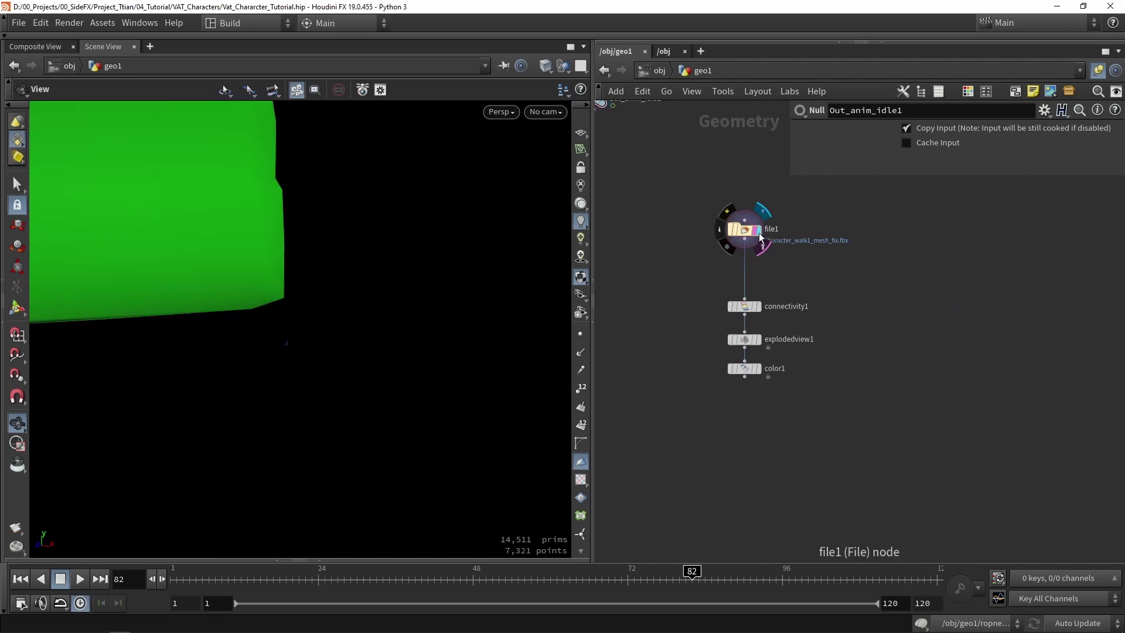
left_click(749, 233)
key("g")
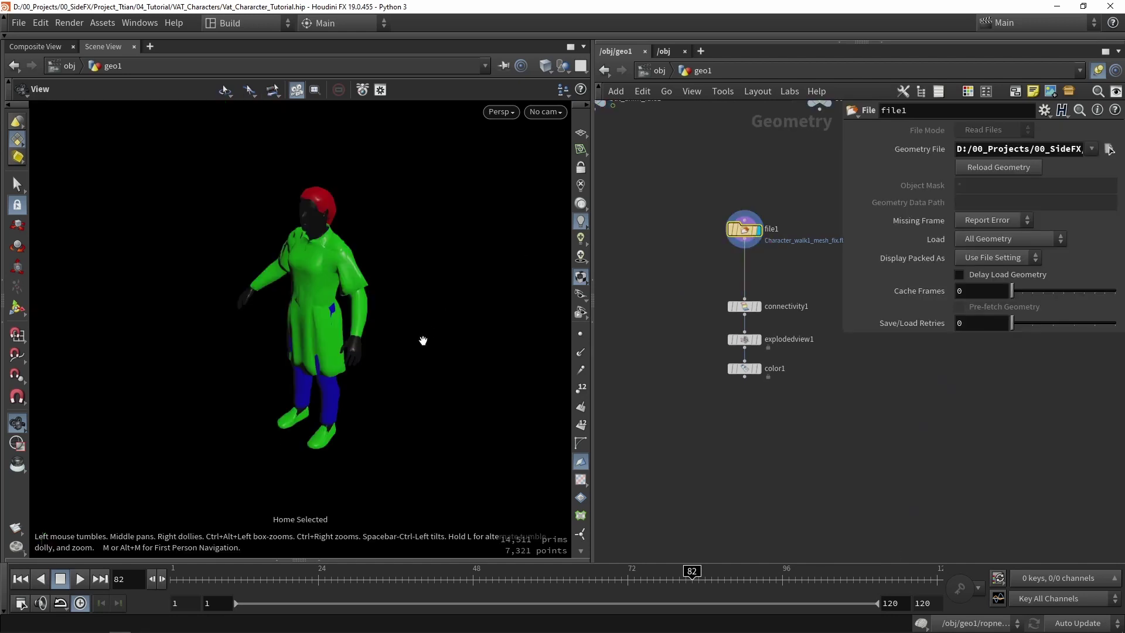
mouse_move(423, 341)
left_mouse_down()
mouse_move(442, 307)
mouse_move(422, 325)
left_mouse_up()
scroll(288, 309, "up", 2)
left_click_drag(289, 309, 296, 300)
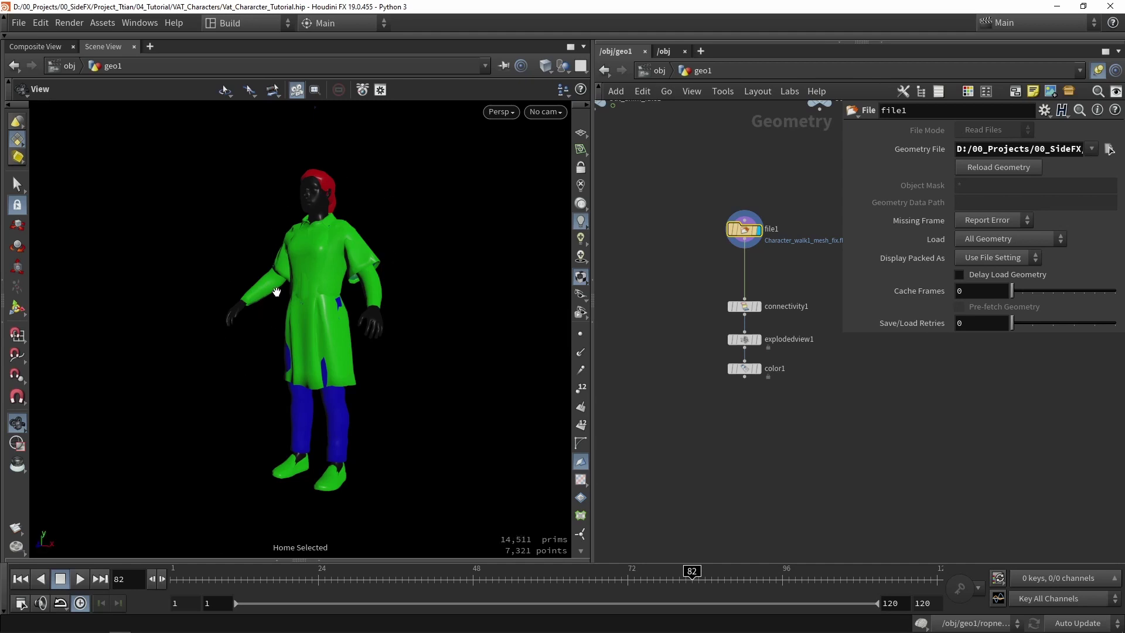
left_click_drag(484, 314, 157, 227)
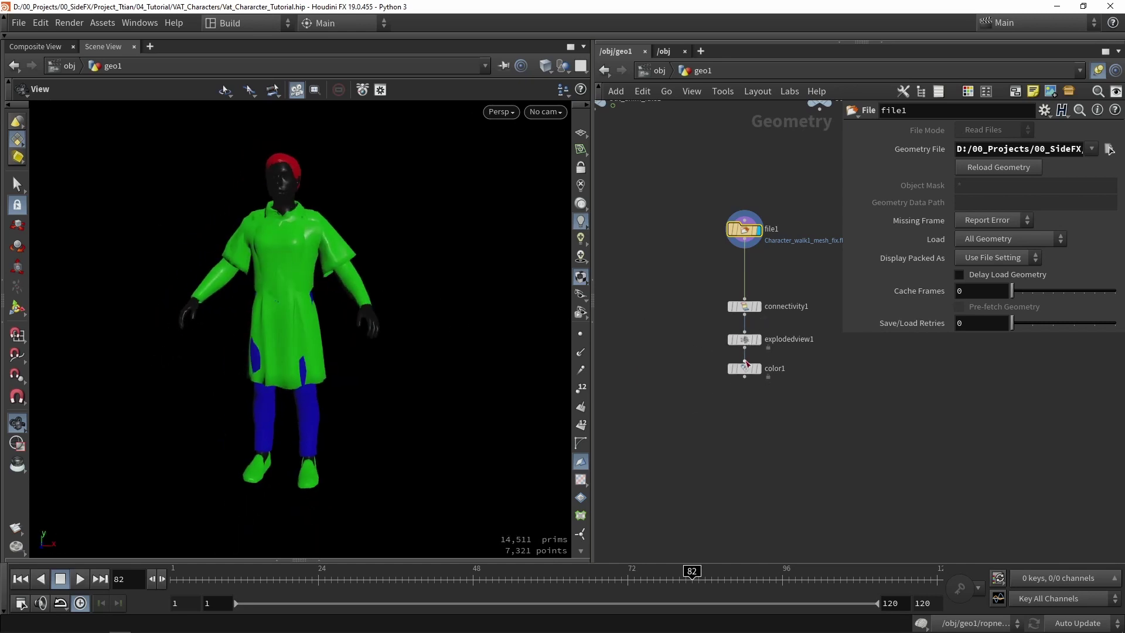
- Display the color1 node and examine the exploded head, clothing, arm, leg and shoe pieces of the character
left_click(758, 368)
left_click(743, 368)
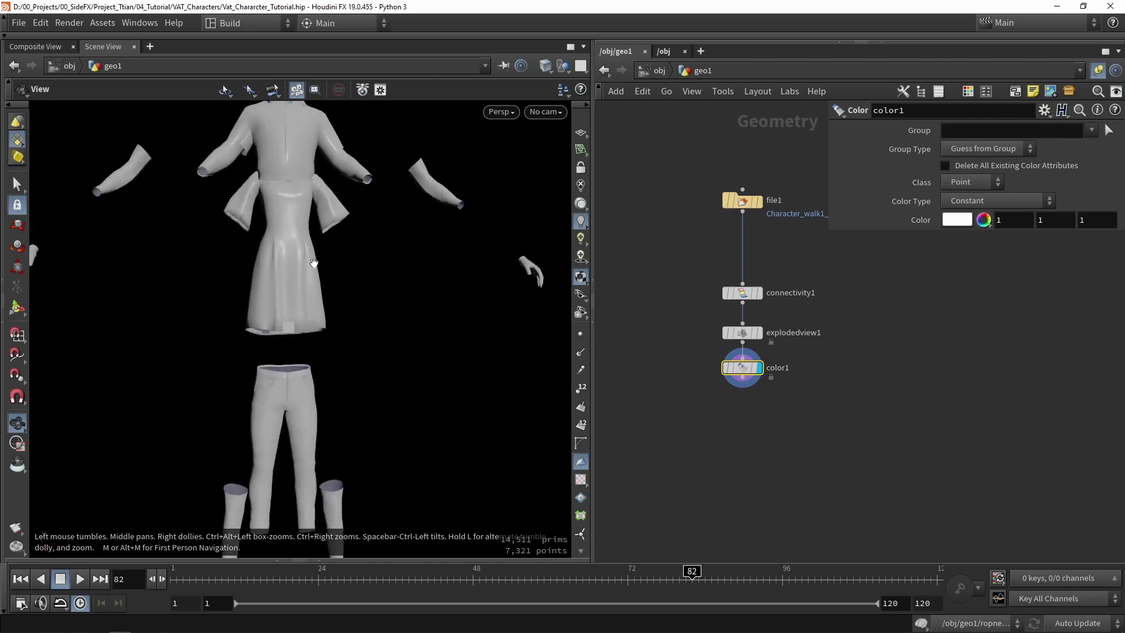
right_click_drag(314, 263, 354, 401)
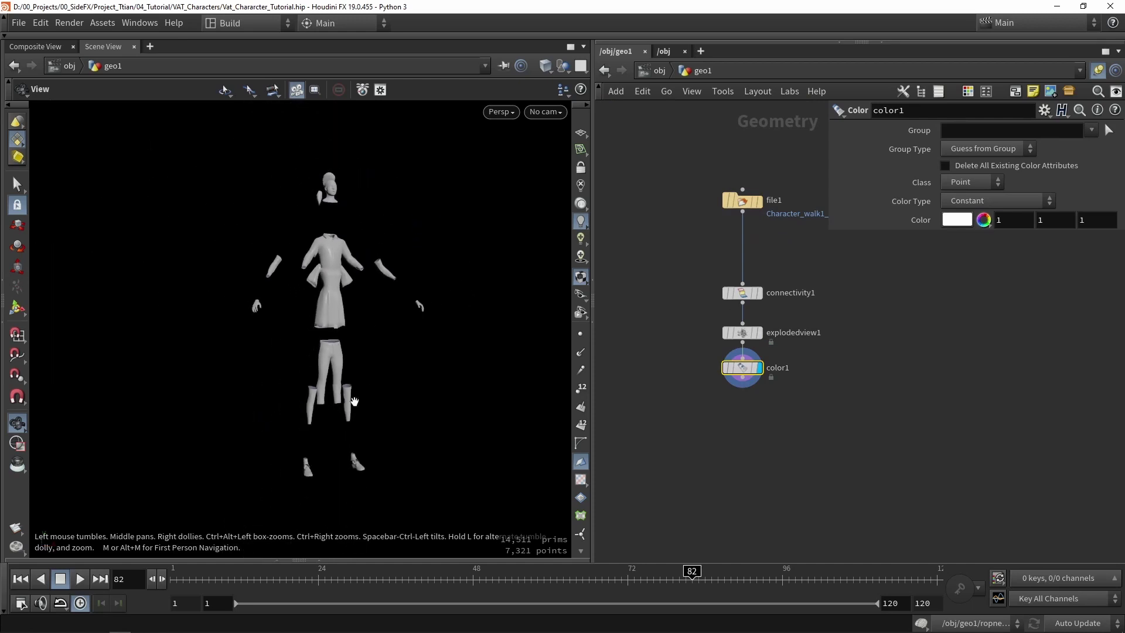
right_click_drag(319, 195, 355, 231)
middle_click_drag(345, 354, 322, 176)
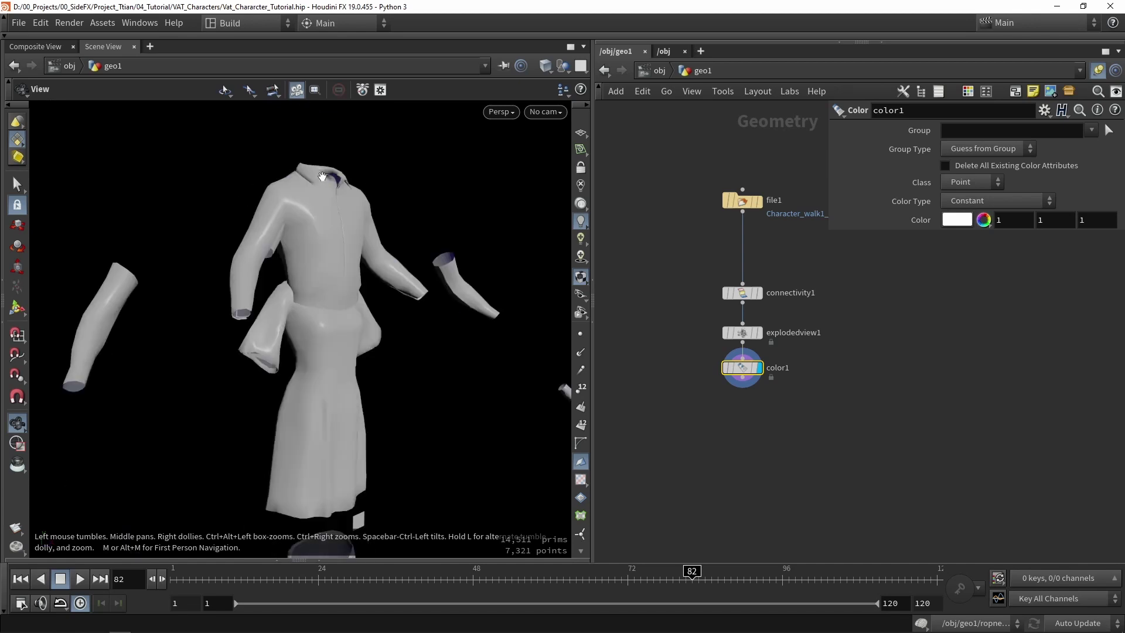
middle_click_drag(368, 353, 359, 244)
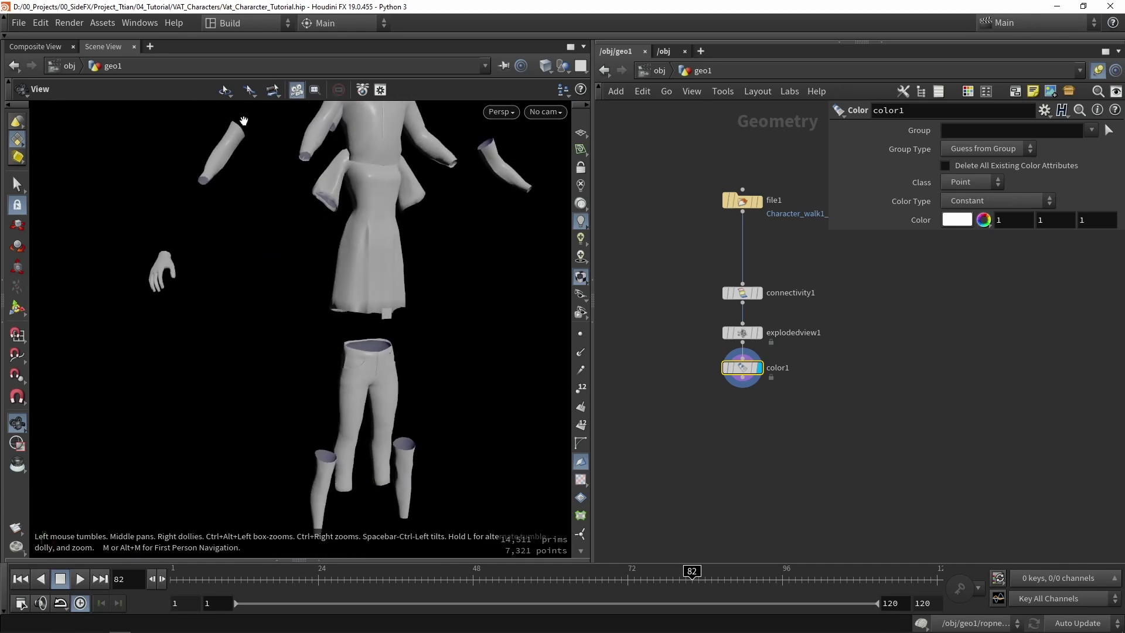
middle_click_drag(508, 223, 447, 223)
right_click_drag(447, 223, 397, 299)
middle_click_drag(397, 299, 335, 276)
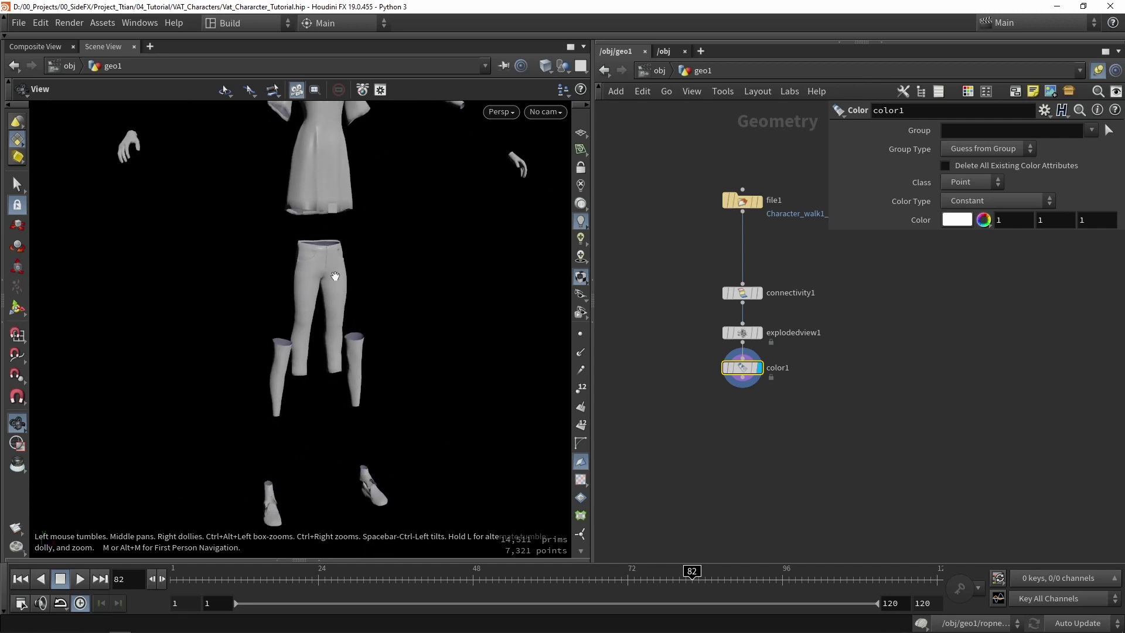
middle_click_drag(402, 360, 357, 248)
middle_click_drag(336, 352, 334, 264)
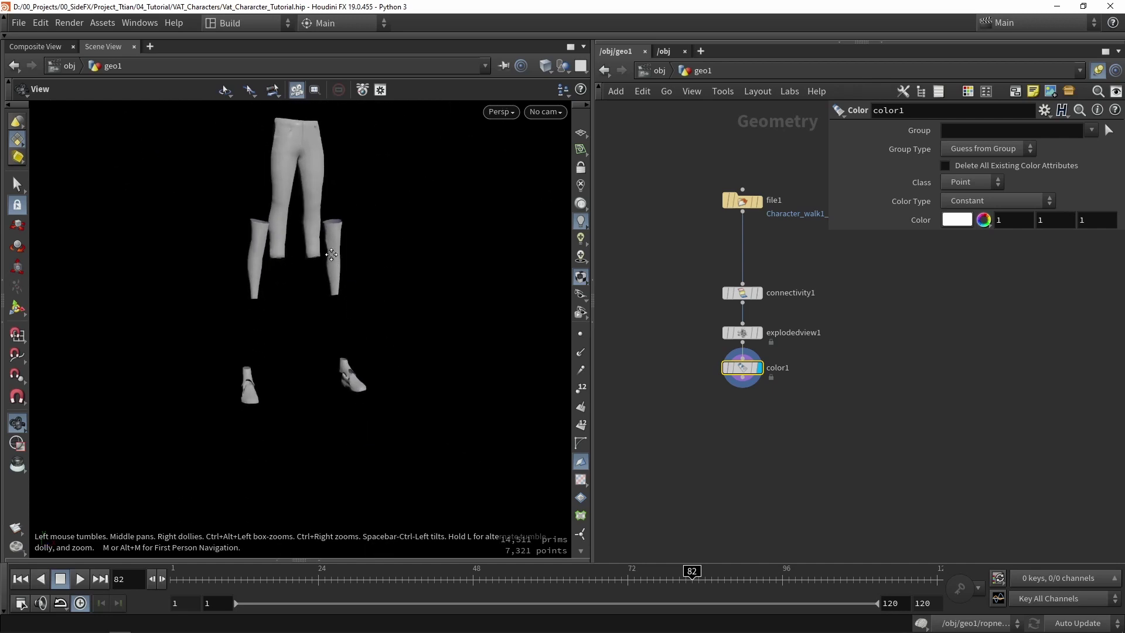
left_click_drag(334, 328, 342, 283)
right_click_drag(342, 284, 349, 309)
middle_click_drag(348, 309, 346, 357)
left_click_drag(346, 357, 377, 283)
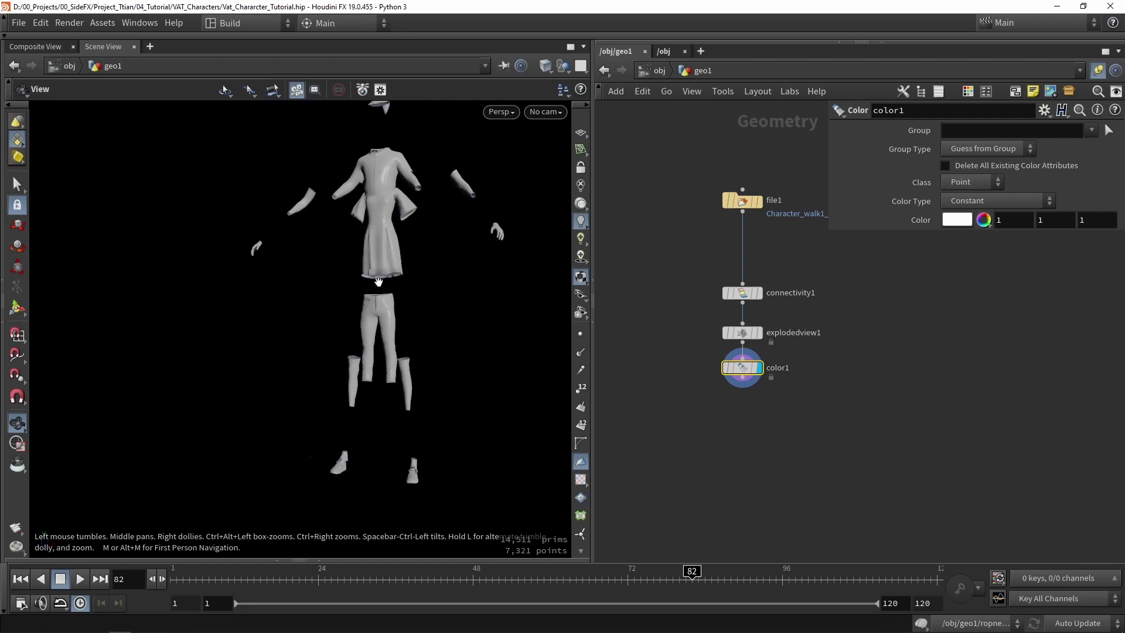
middle_click_drag(376, 283, 316, 375)
left_click_drag(316, 375, 290, 406)
right_click_drag(290, 406, 324, 376)
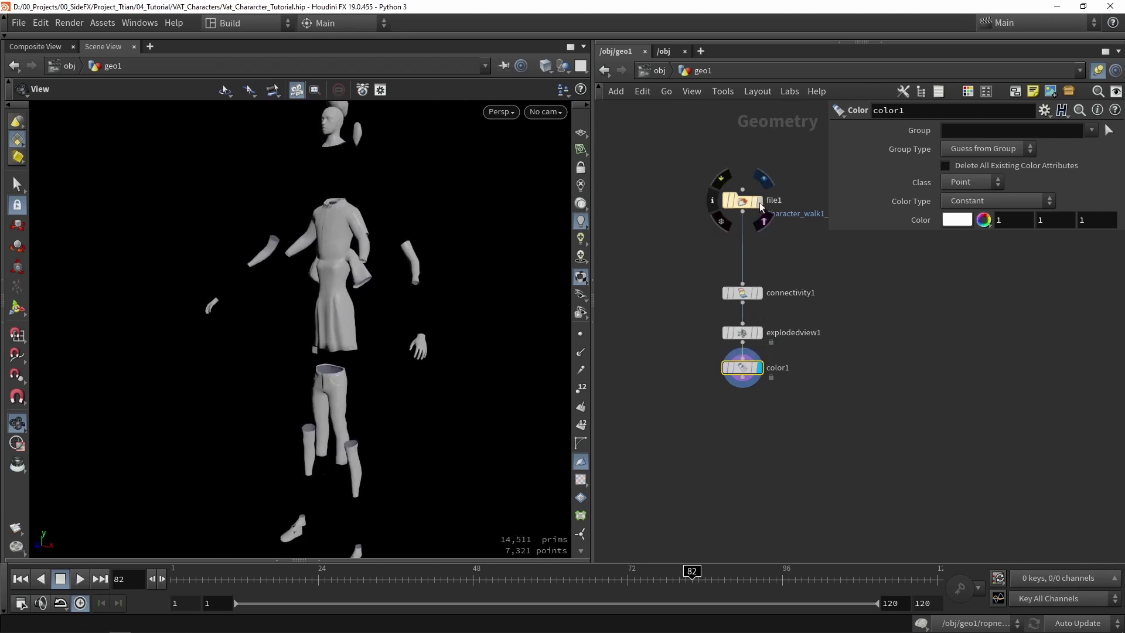
- Return the display to the file1 node and frame the assembled, vertex-coloured character
left_click(760, 205)
key("g")
left_click_drag(342, 359, 420, 366)
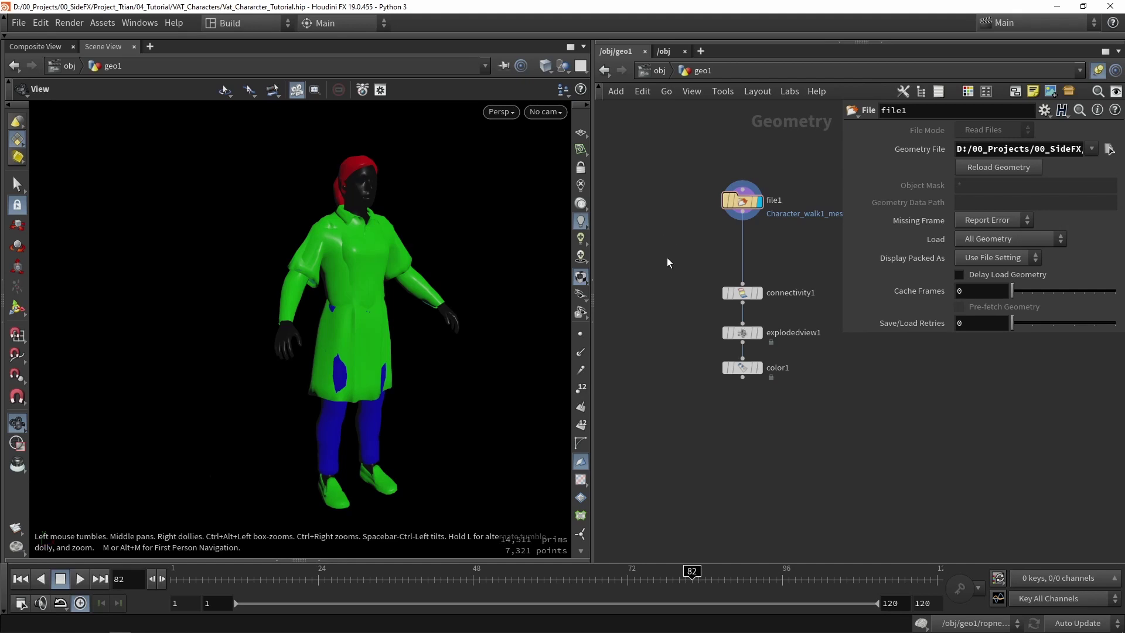
- Display the Out_anim_idle1 node and view the male idle character from the front
key("h")
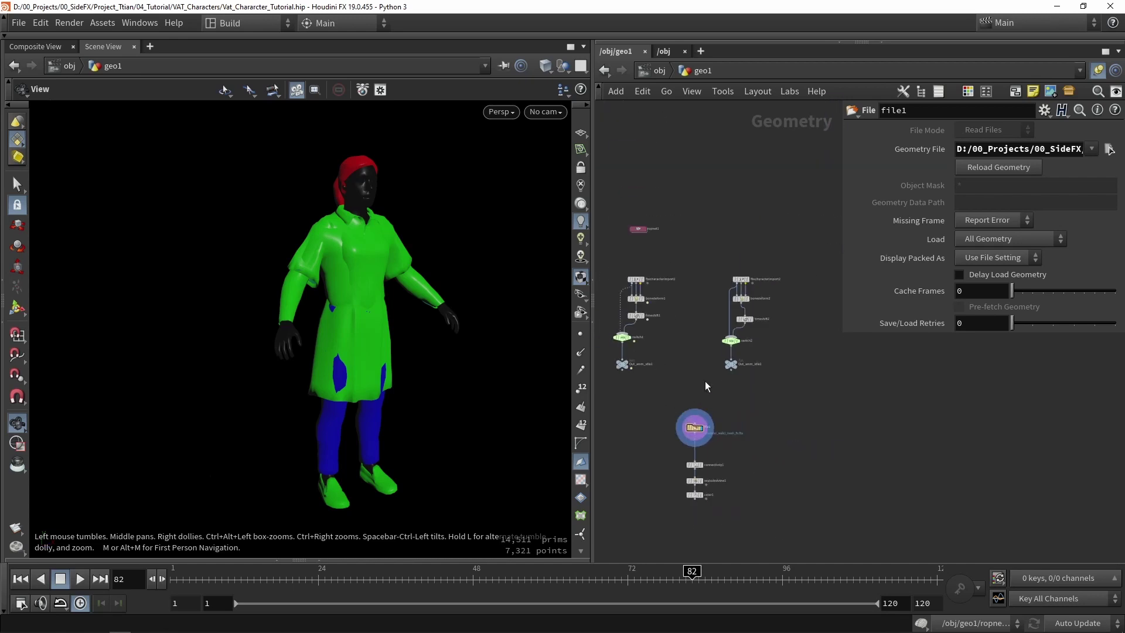
scroll(626, 364, "up", 5)
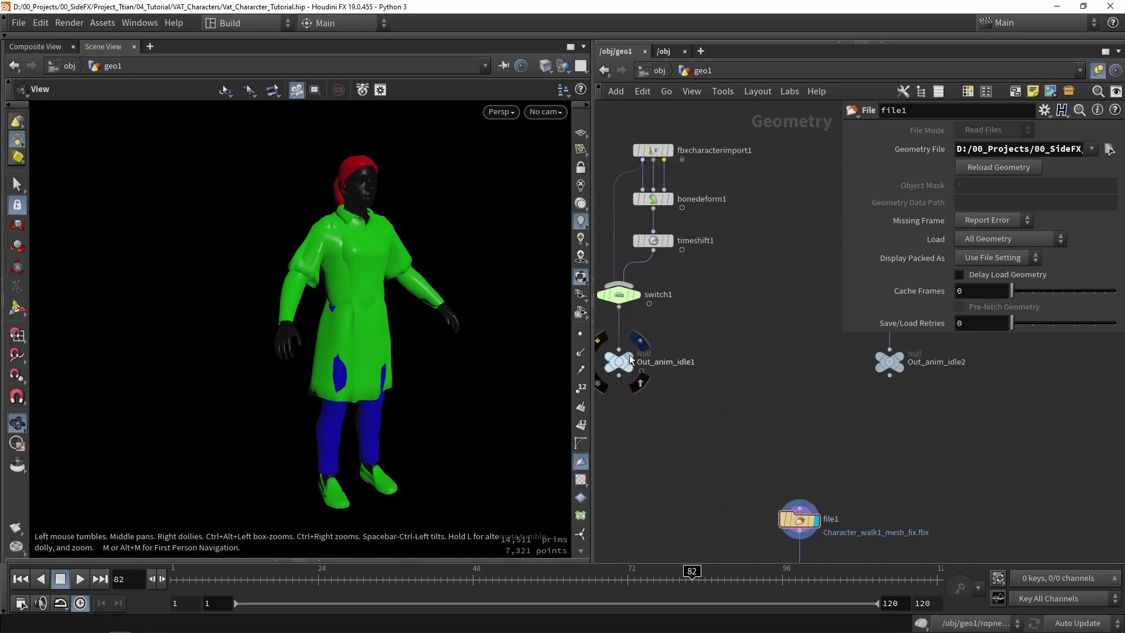
left_click(629, 354)
key("space+g")
left_click_drag(452, 390, 396, 332)
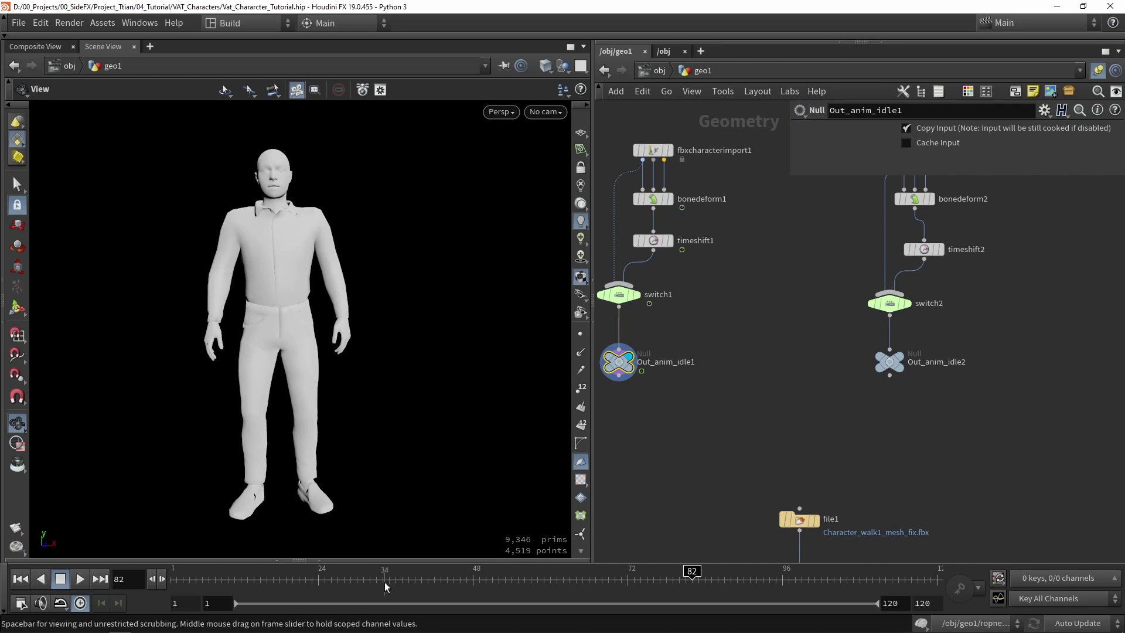
- Display the file1 node again and inspect the red, green, blue and black vertex colour regions on the character
middle_click_drag(752, 550, 787, 354)
scroll(786, 307, "up", 4)
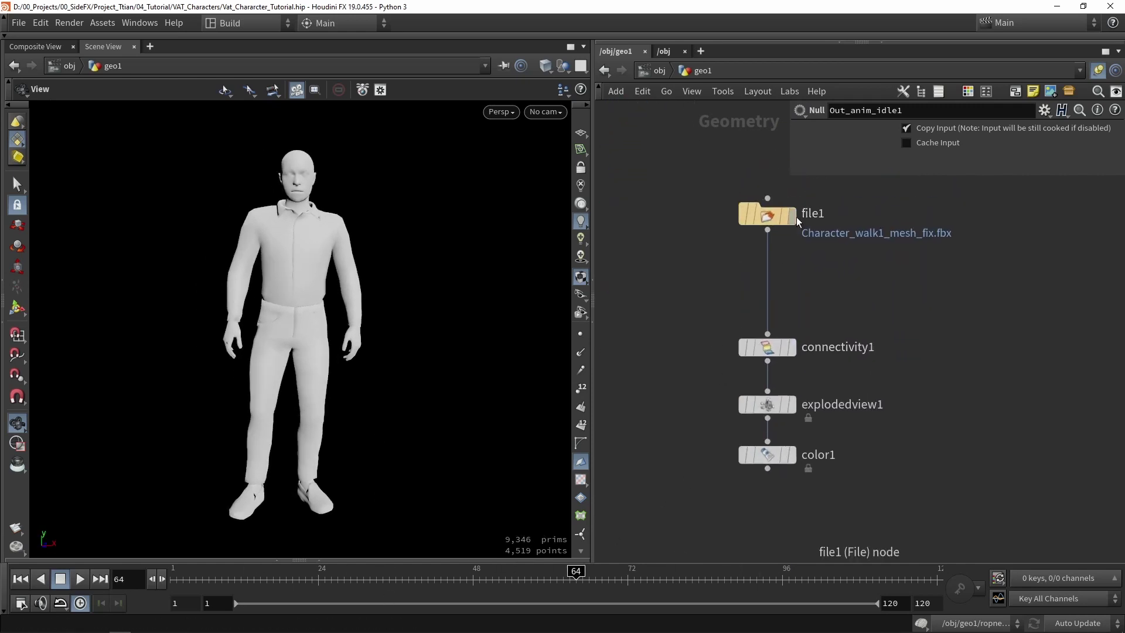
left_click(761, 226)
key("g")
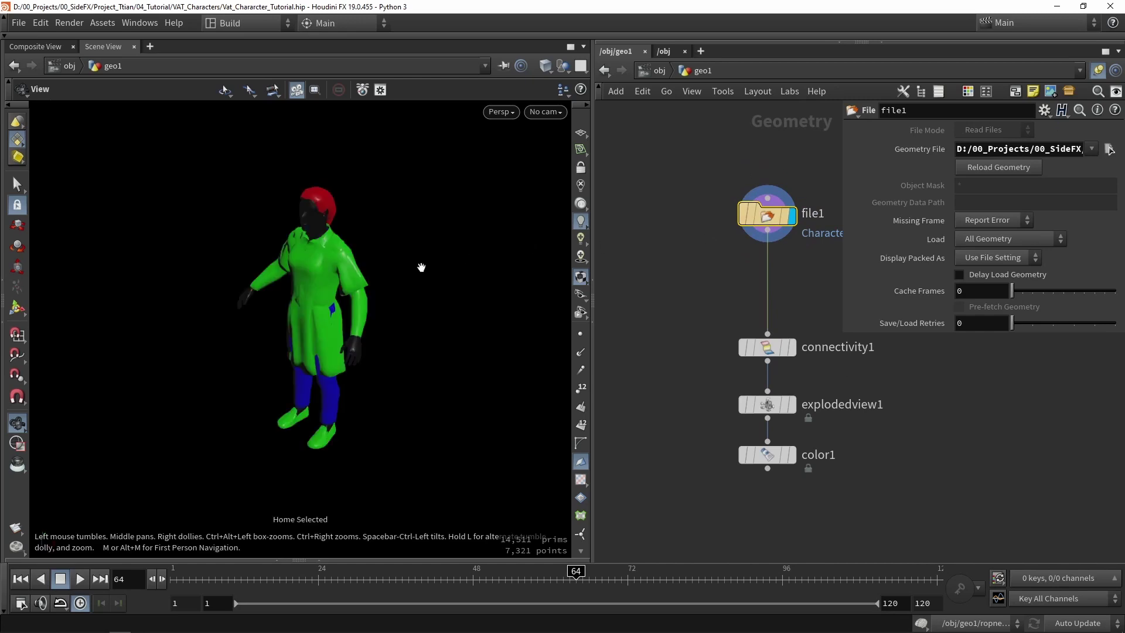
left_click_drag(397, 305, 359, 273)
right_click_drag(360, 274, 335, 308)
middle_click_drag(323, 320, 343, 318)
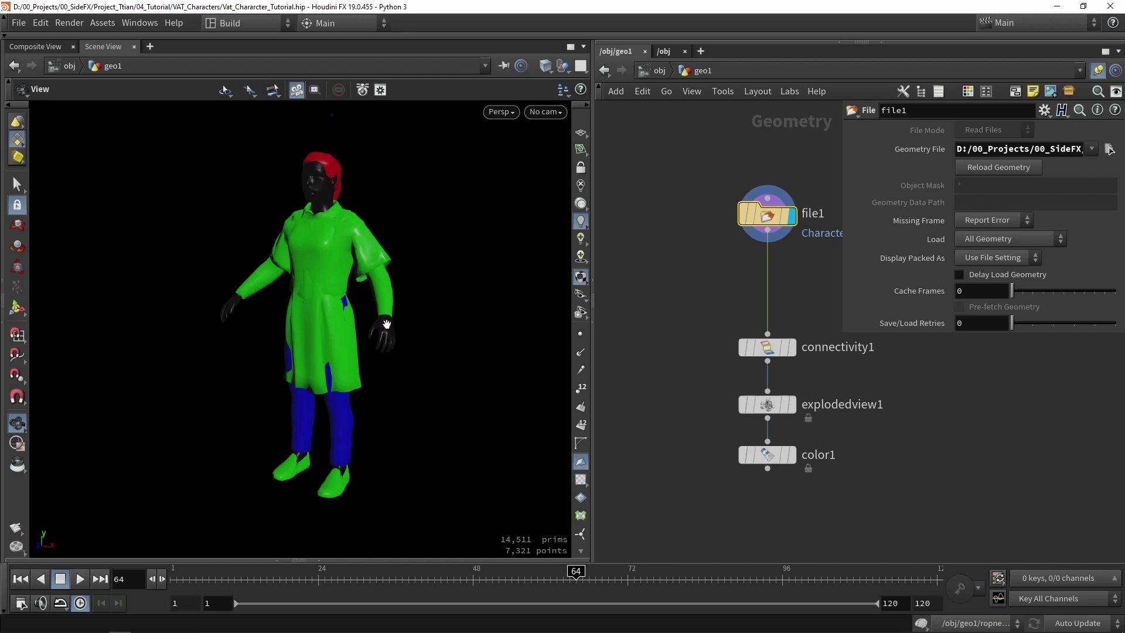
left_click_drag(387, 324, 481, 293)
scroll(388, 300, "up", 3)
scroll(465, 308, "down", 4)
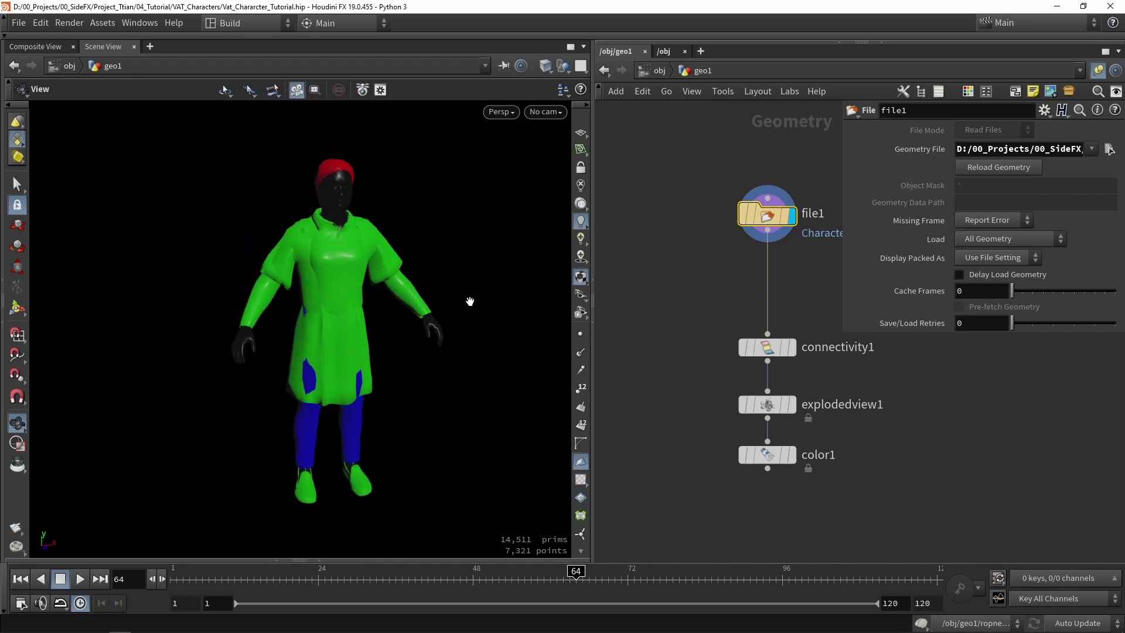
left_click_drag(417, 333, 327, 345)
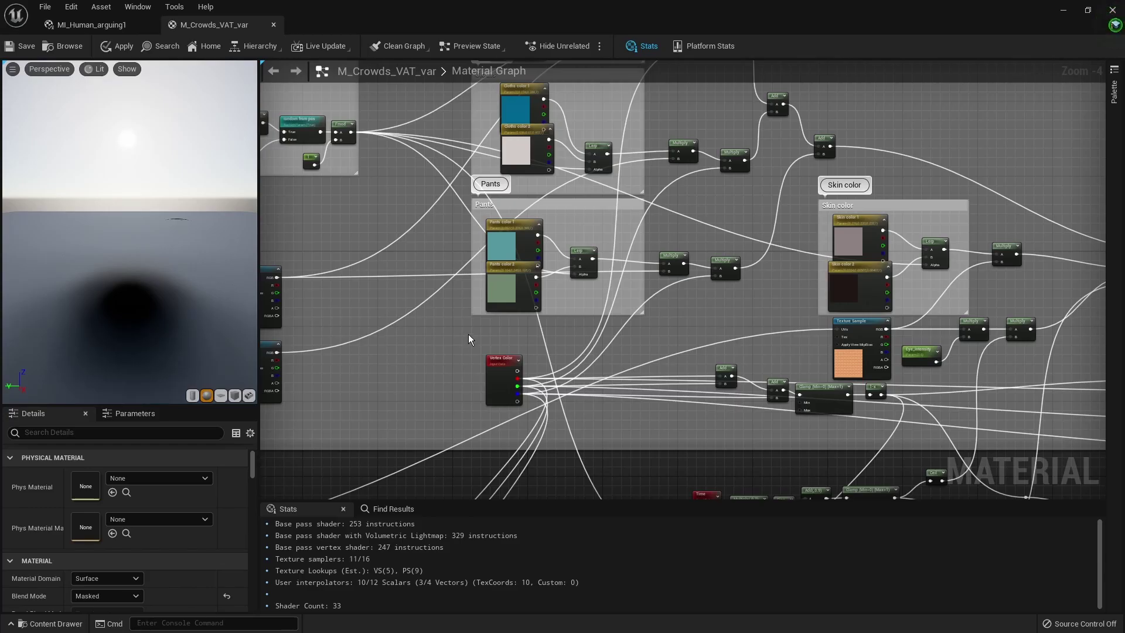
- In Unreal's M_Crowds_VAT_var material graph, examine the Hair, Cloths and Pants colour groups and select the Vertex Color node
right_click_drag(469, 334, 456, 257)
scroll(435, 212, "up", 1)
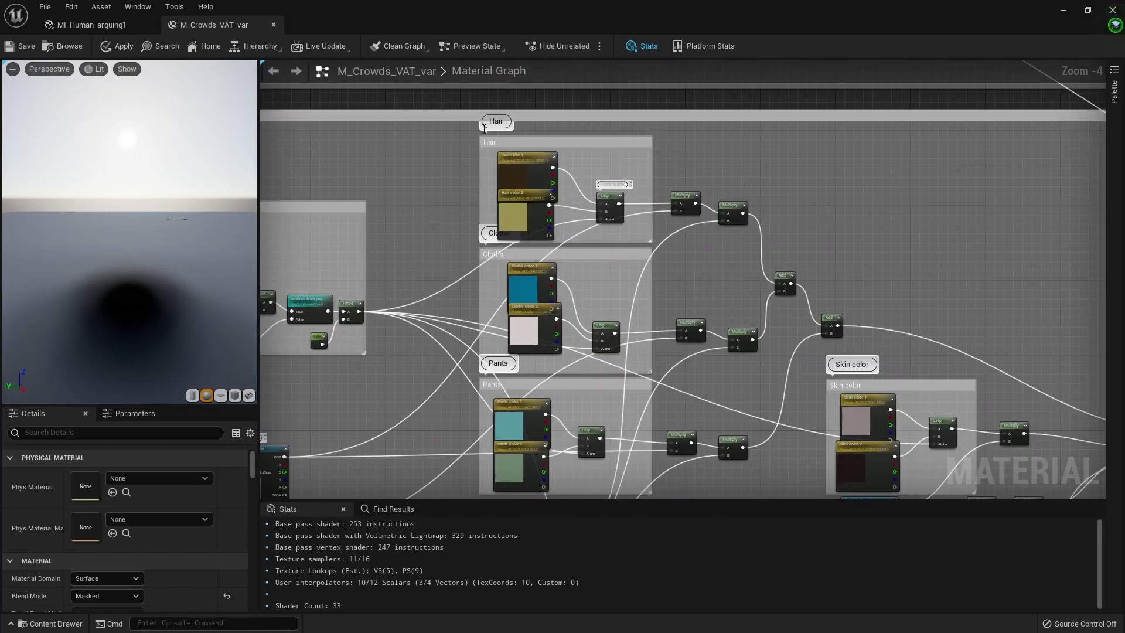
right_click_drag(469, 246, 517, 175)
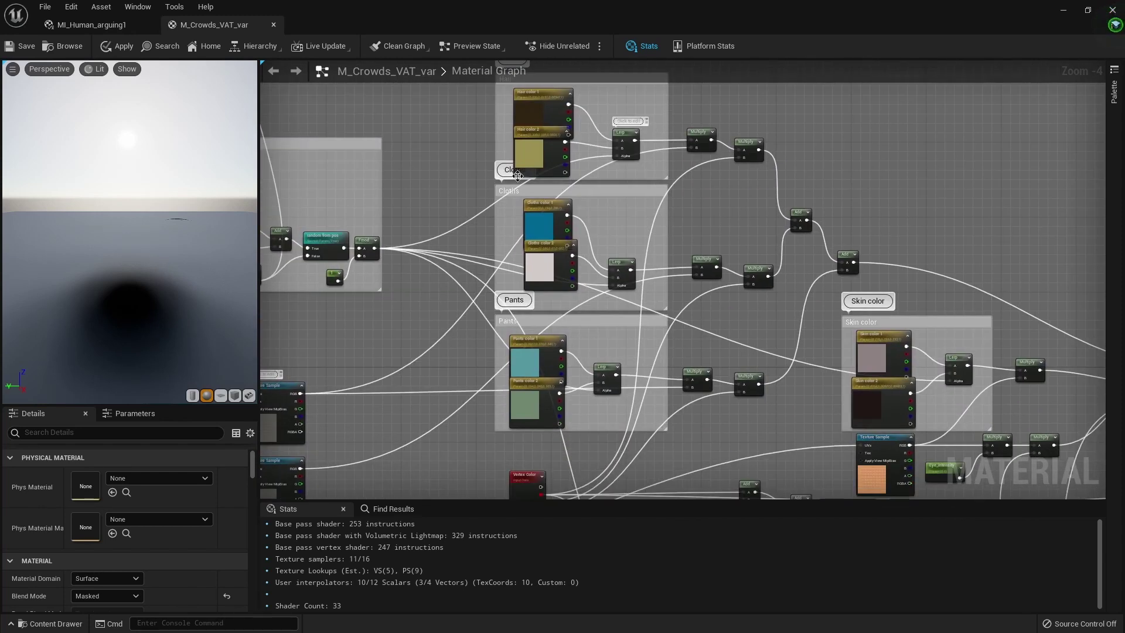
scroll(496, 209, "up", 1)
right_click_drag(473, 269, 470, 143)
right_click_drag(470, 329, 387, 272)
right_click_drag(420, 427, 464, 361)
left_click(430, 341)
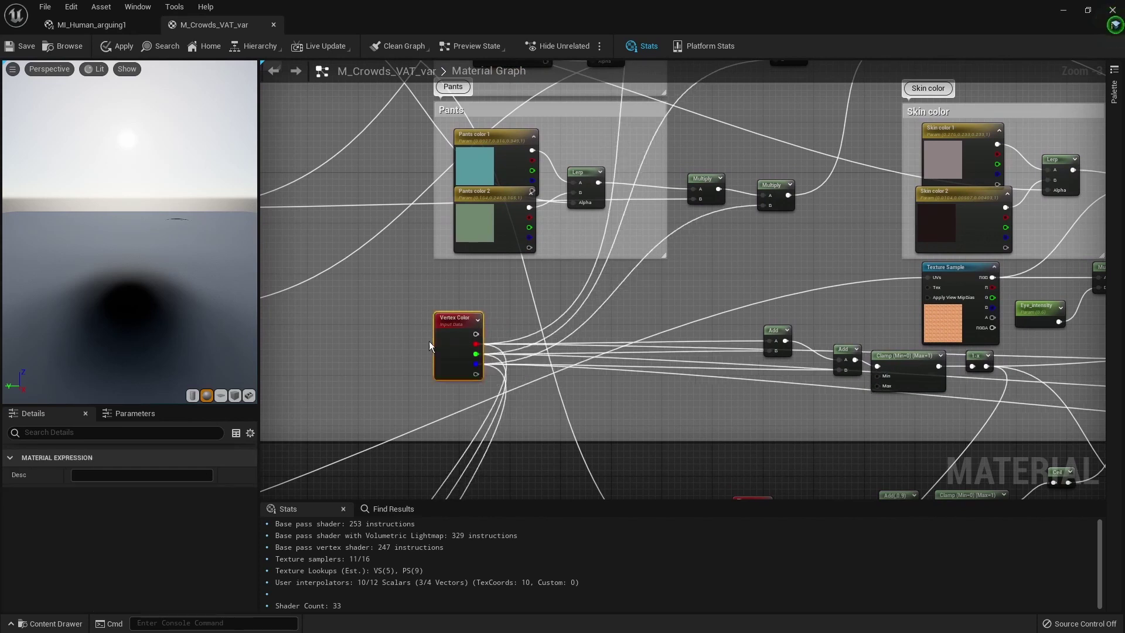
- Examine the Vertex Color node and the Pants color and Cloths color parameters in the Random Colors group
left_click_drag(425, 334, 457, 336)
left_click_drag(417, 296, 519, 378)
scroll(516, 303, "down", 4)
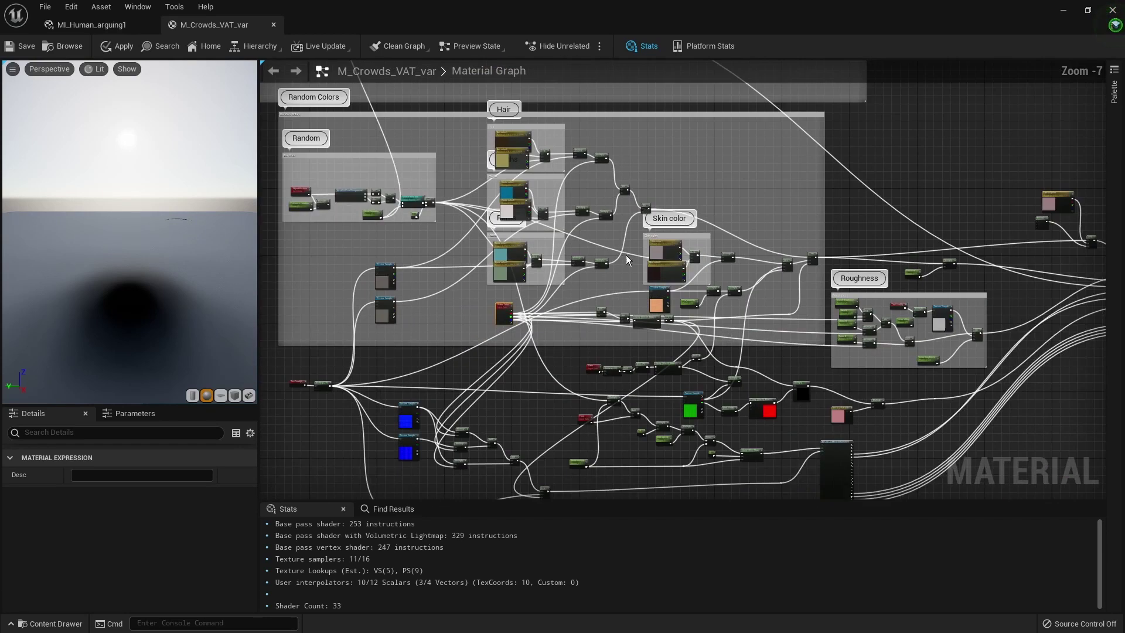
scroll(557, 294, "up", 2)
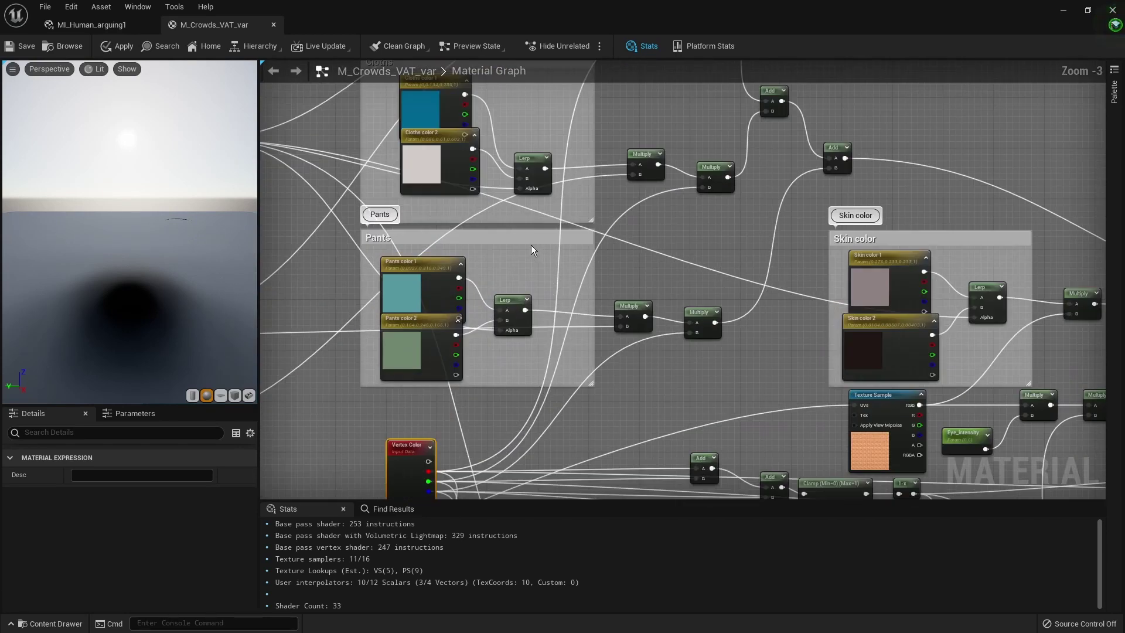
left_click(384, 351)
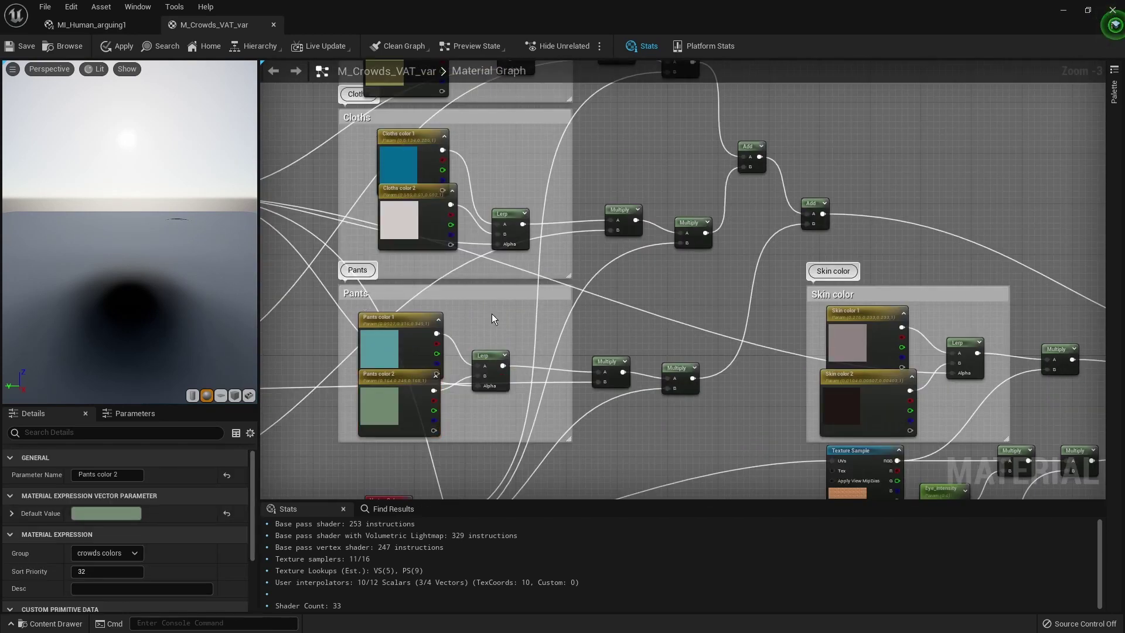
left_click(407, 221)
left_click(413, 169)
- Locate the Random group that feeds the colour blends and select its Object Position node
right_click_drag(413, 170, 432, 247)
right_click_drag(497, 230, 652, 239)
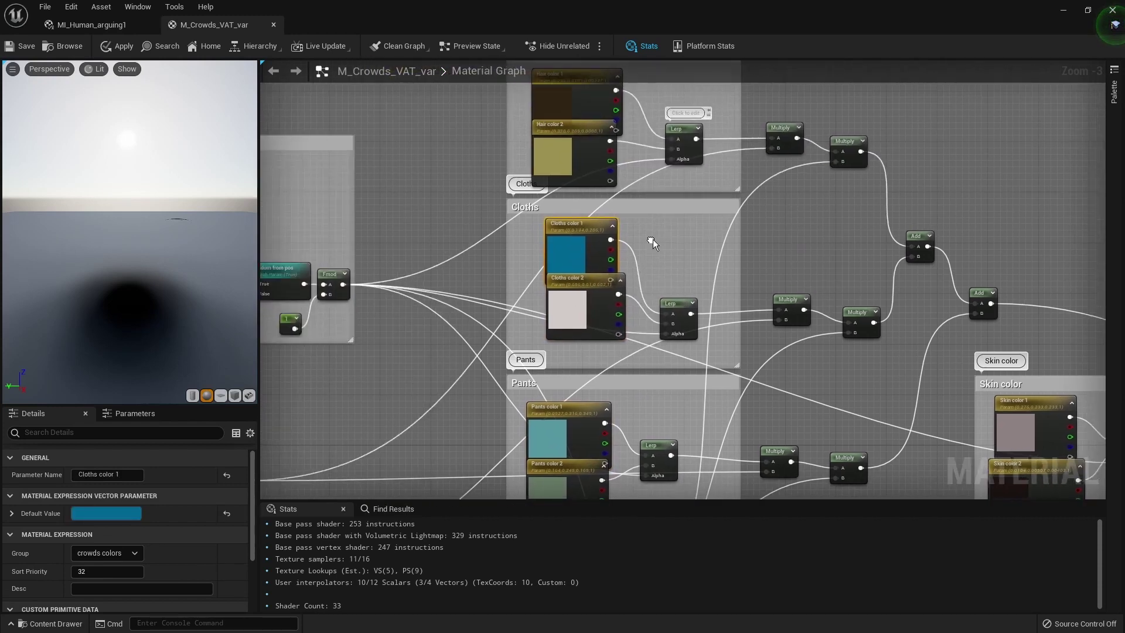
right_click_drag(440, 201, 701, 205)
right_click_drag(515, 196, 779, 184)
scroll(537, 213, "up", 2)
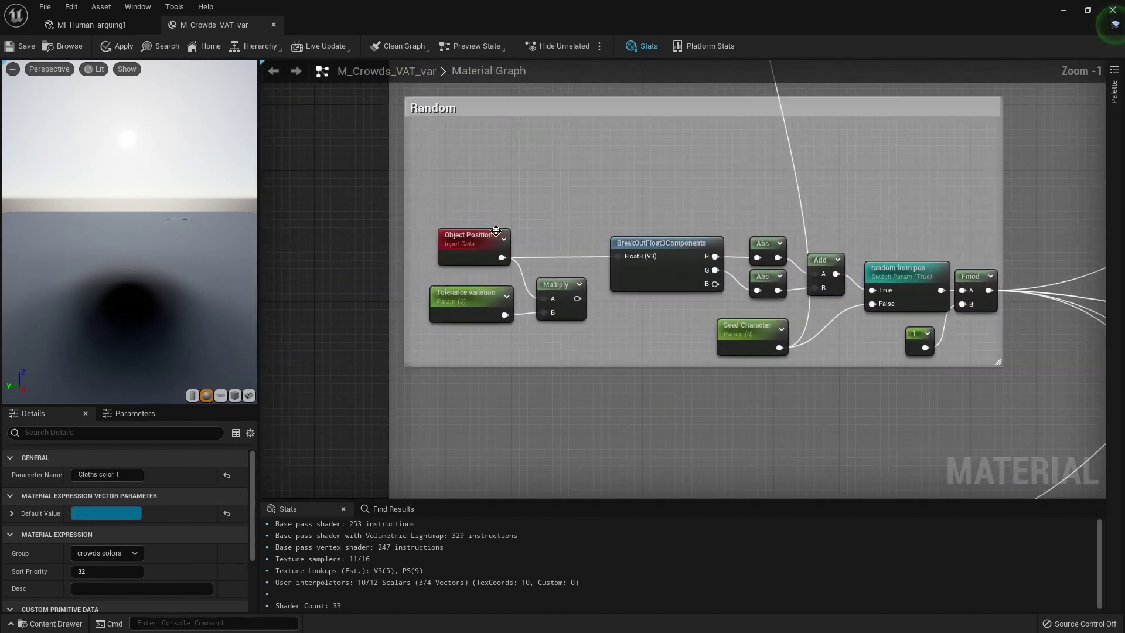
left_click(473, 240)
right_click_drag(473, 239, 464, 251)
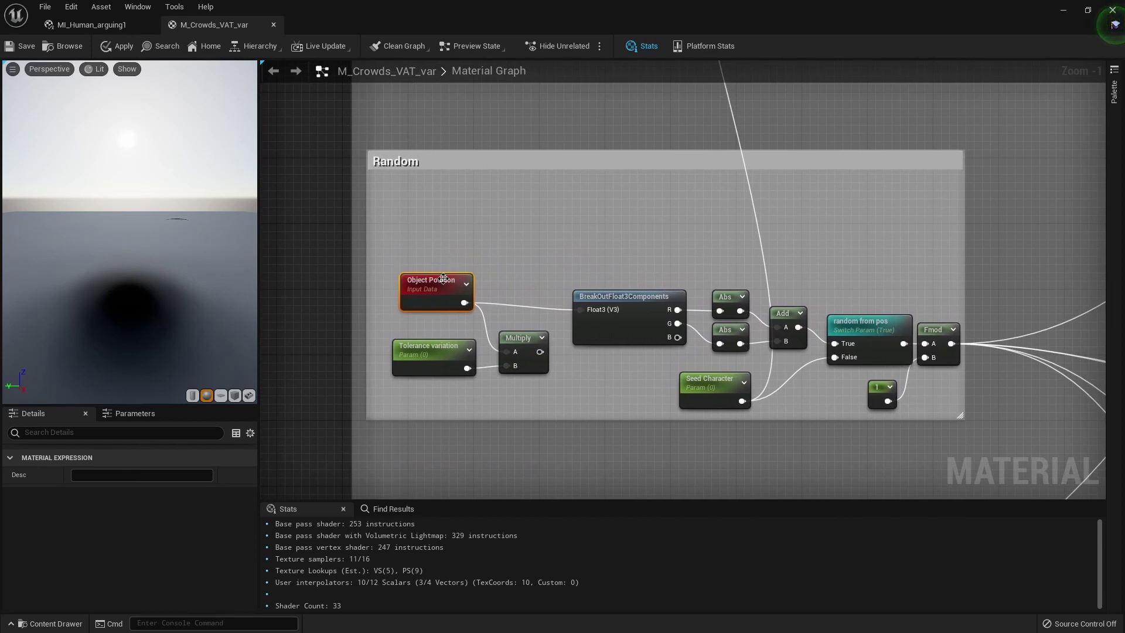
left_click_drag(429, 290, 429, 284)
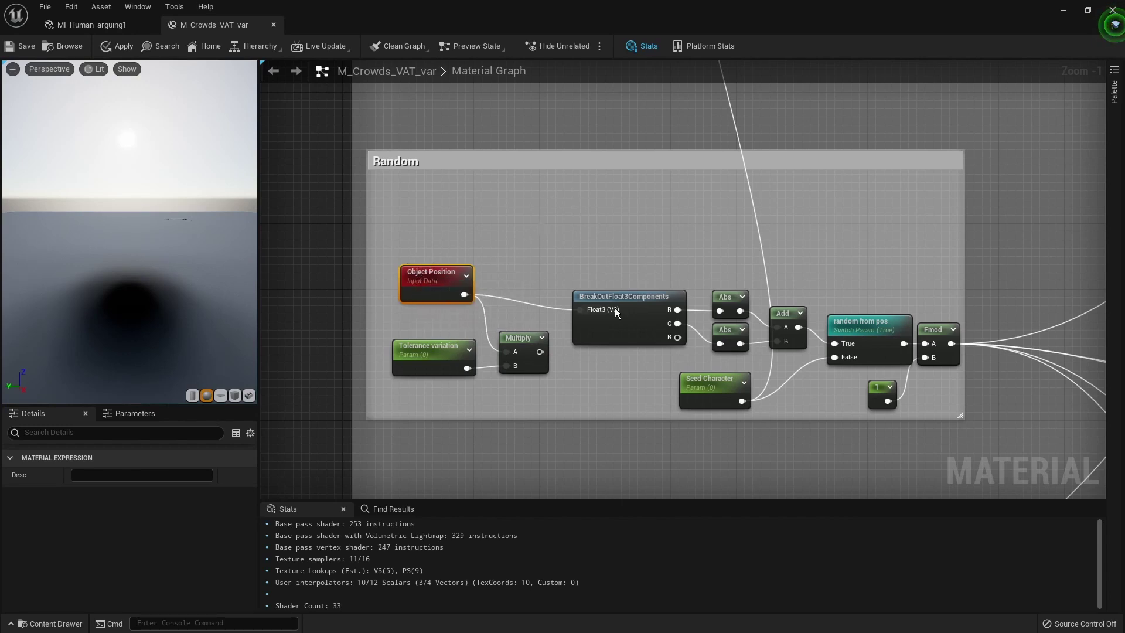
- Trace the Random group's Fmod output to the Alpha input of the Lerp in the Pants group
right_click_drag(670, 248, 437, 228)
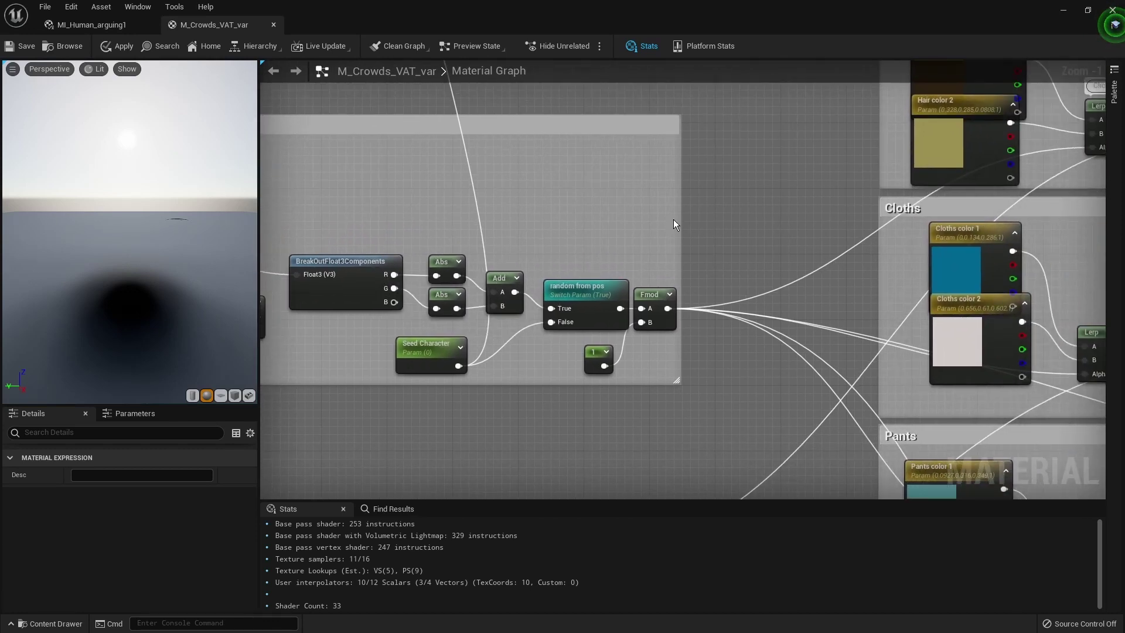
right_click_drag(673, 224, 562, 143)
right_click_drag(538, 263, 470, 290)
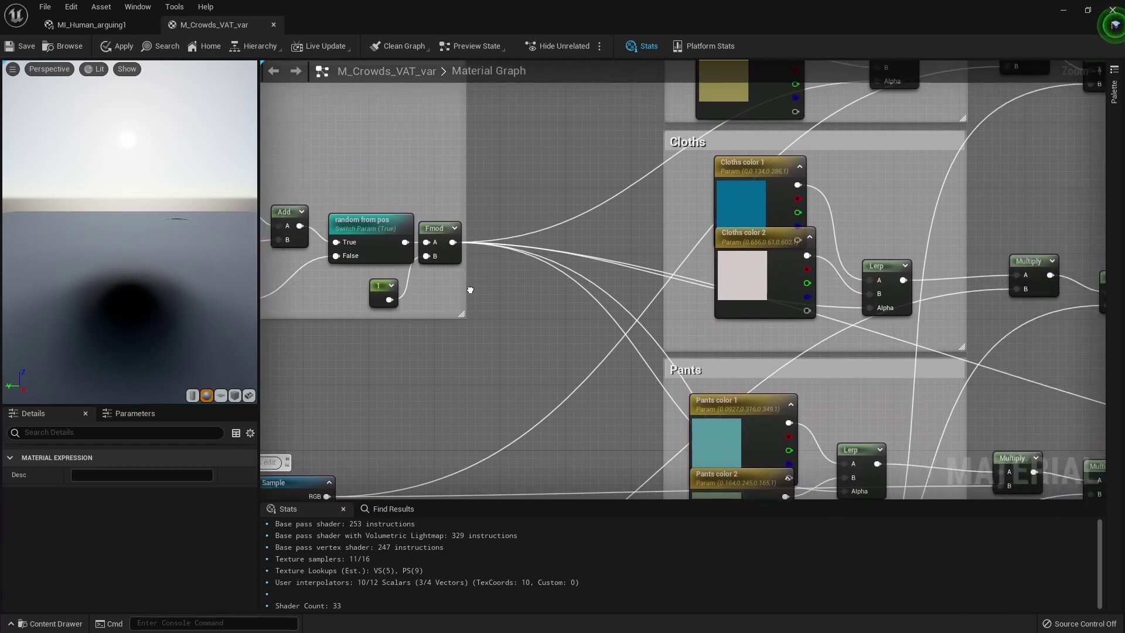
scroll(470, 290, "down", 1)
left_click(392, 214)
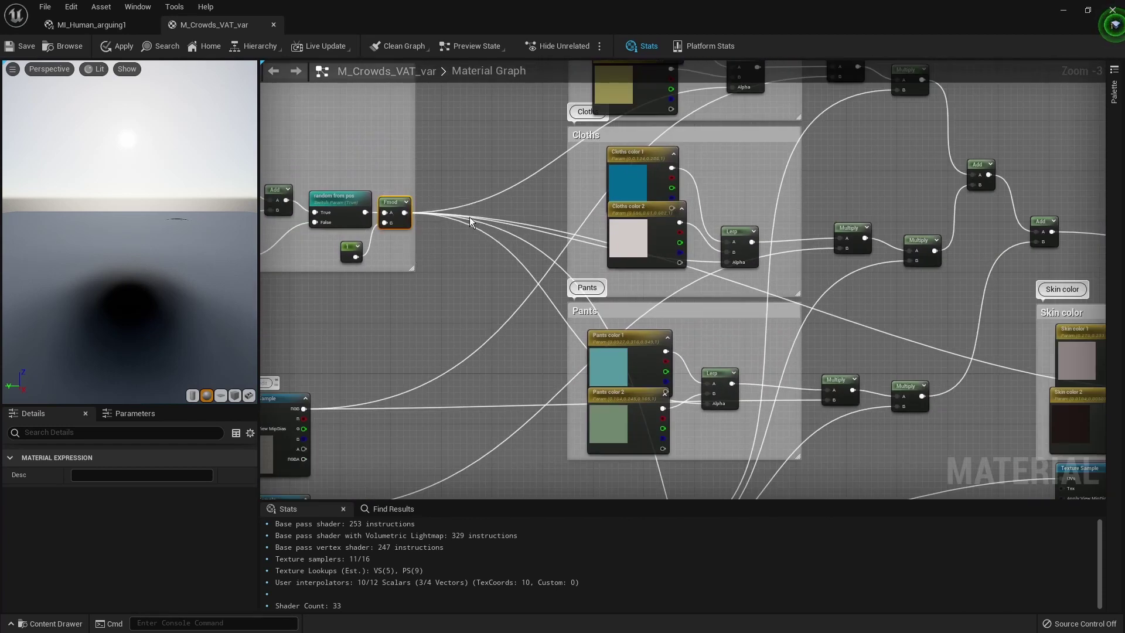
left_click(712, 370)
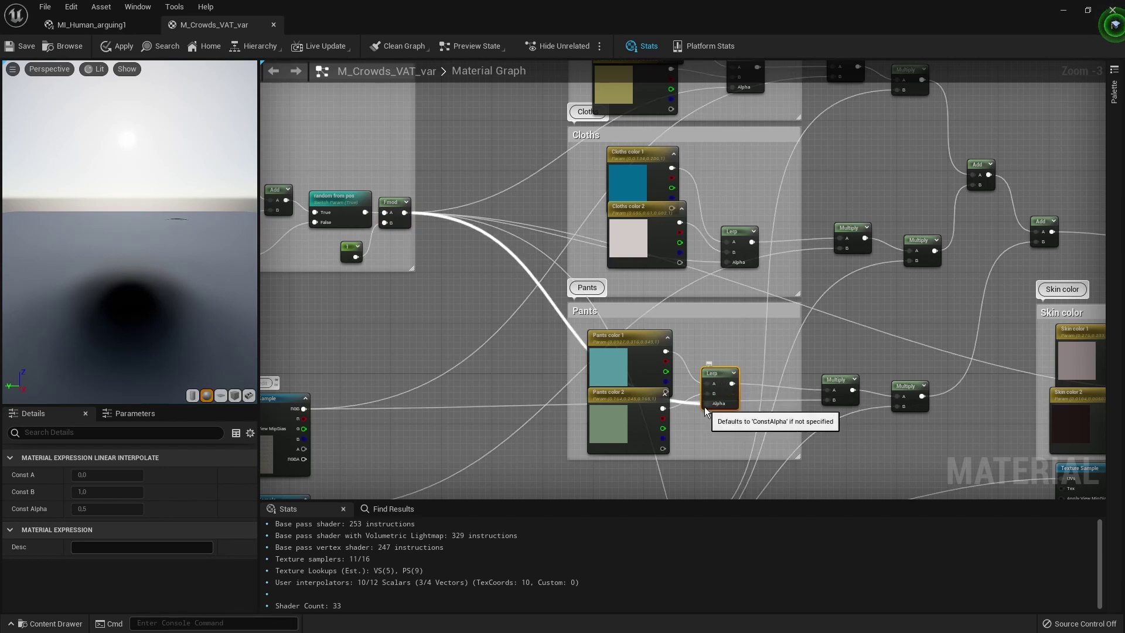
- Add a PerInstanceRandom node to the Random group and place it above the BreakOutFloat3Components node
right_click_drag(512, 304, 850, 358)
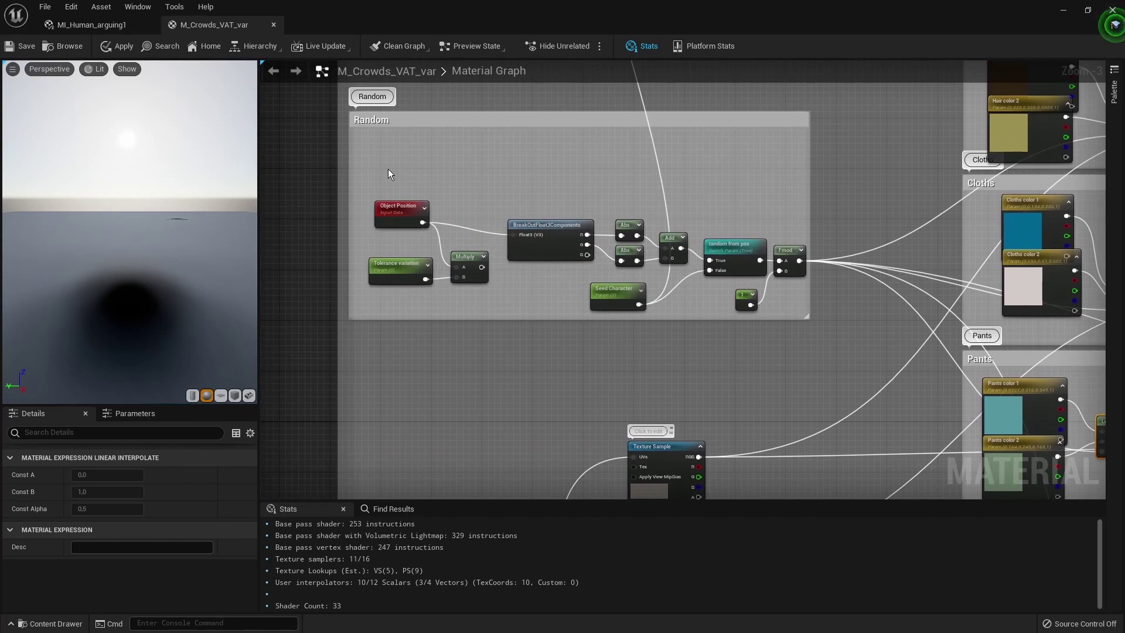
right_click(538, 153)
type("rand")
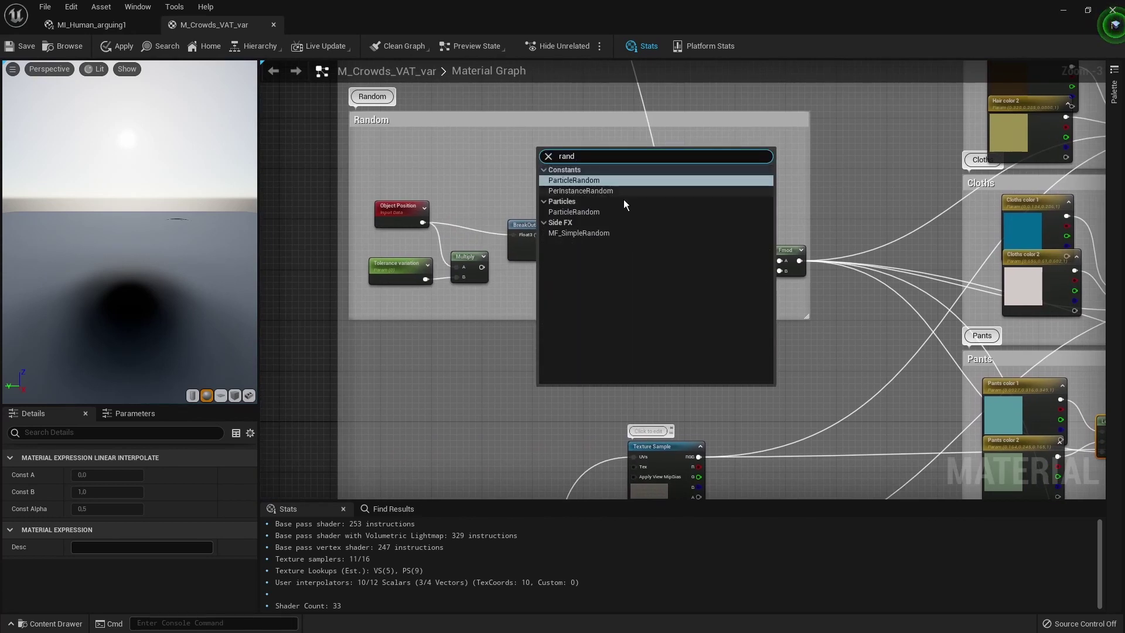
left_click(606, 191)
scroll(561, 140, "up", 2)
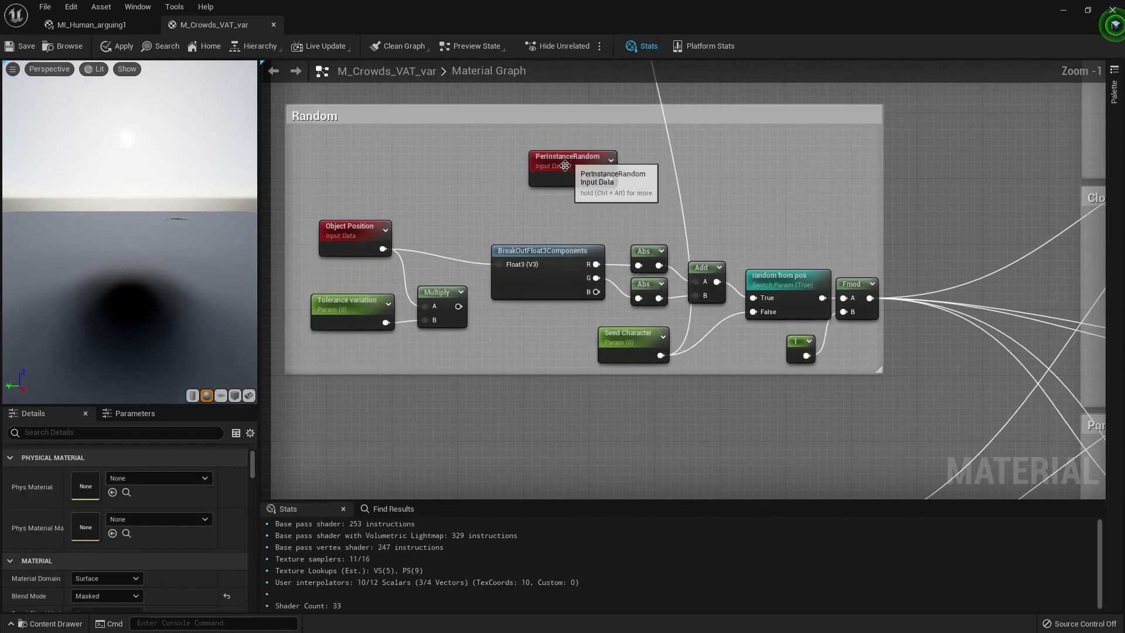
left_click_drag(591, 155, 538, 193)
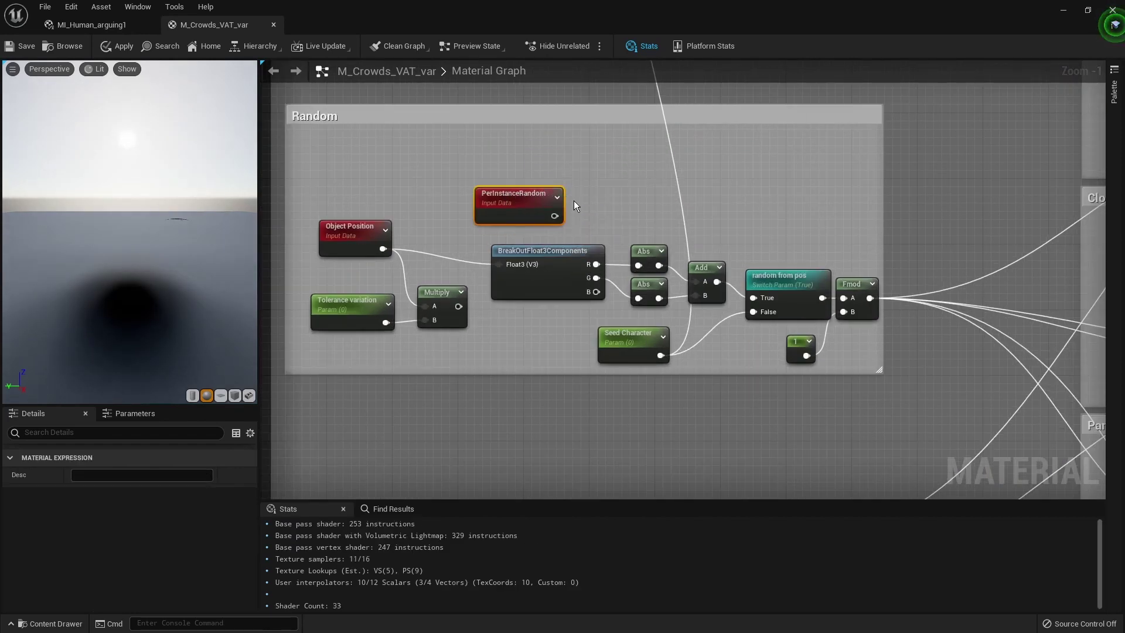
- Select the Object Position node, uncover the level to show the BP_Human_Arguing5 character's placement, and return to the full-size material graph
right_click_drag(727, 216, 746, 196)
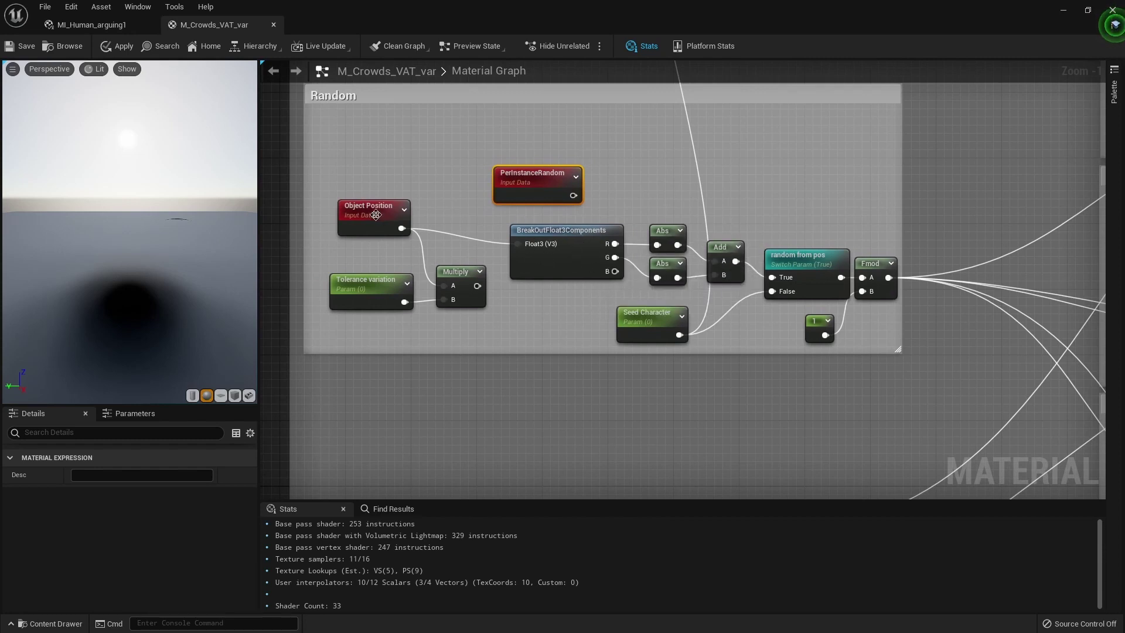
left_click_drag(375, 213, 375, 218)
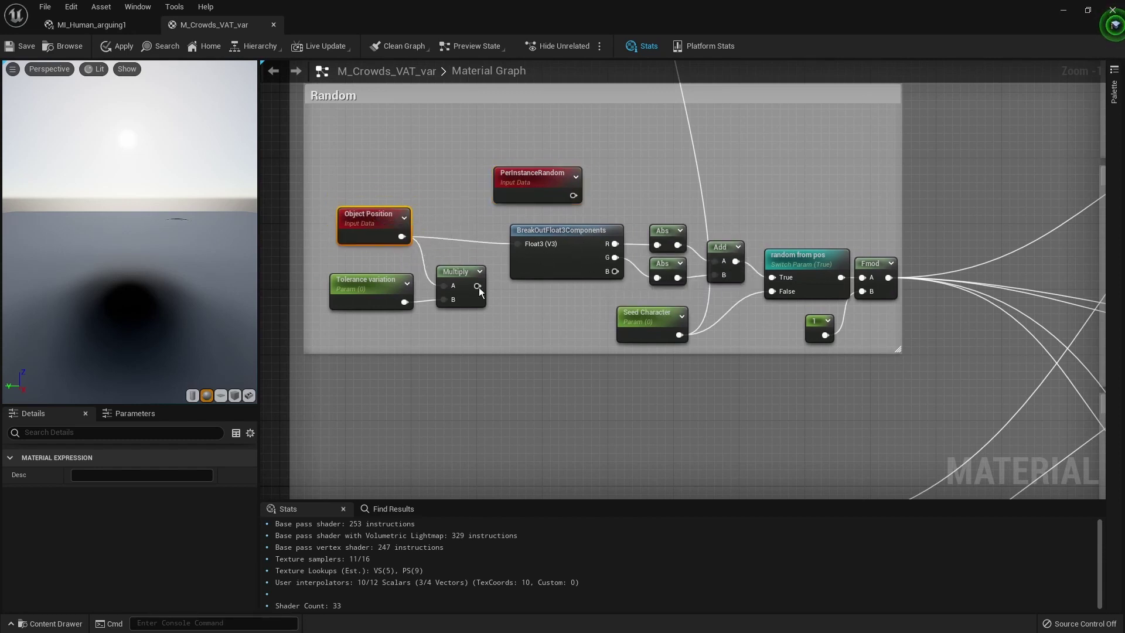
left_click_drag(589, 6, 825, 292)
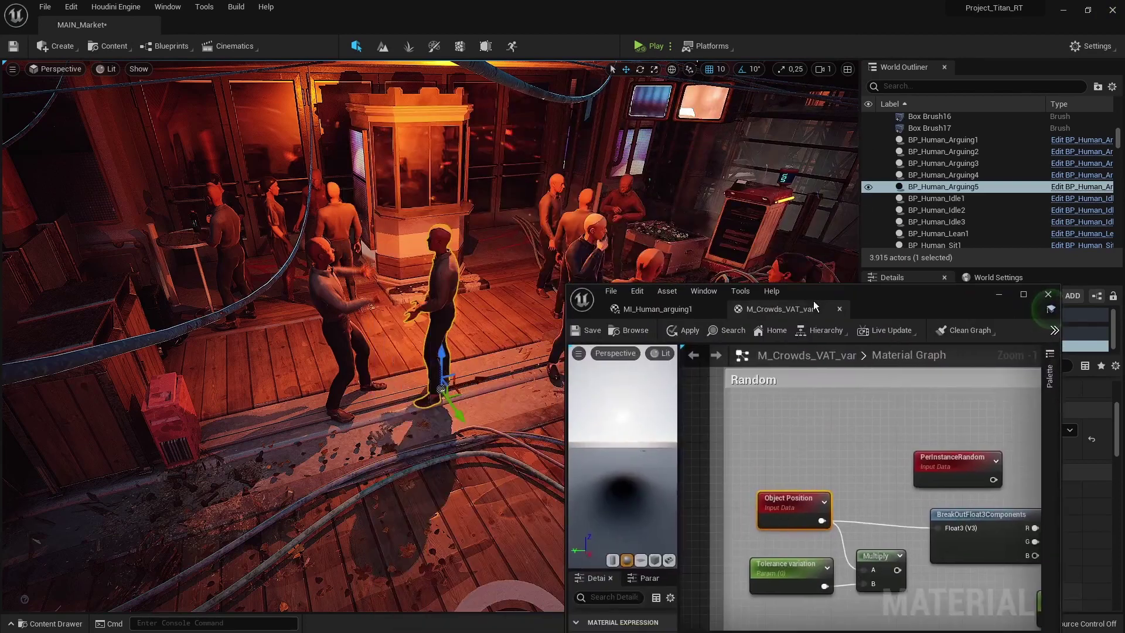
mouse_move(458, 399)
left_mouse_down()
mouse_move(515, 317)
mouse_move(500, 398)
mouse_move(464, 392)
left_mouse_up()
left_click_drag(879, 292, 709, 104)
left_click(854, 108)
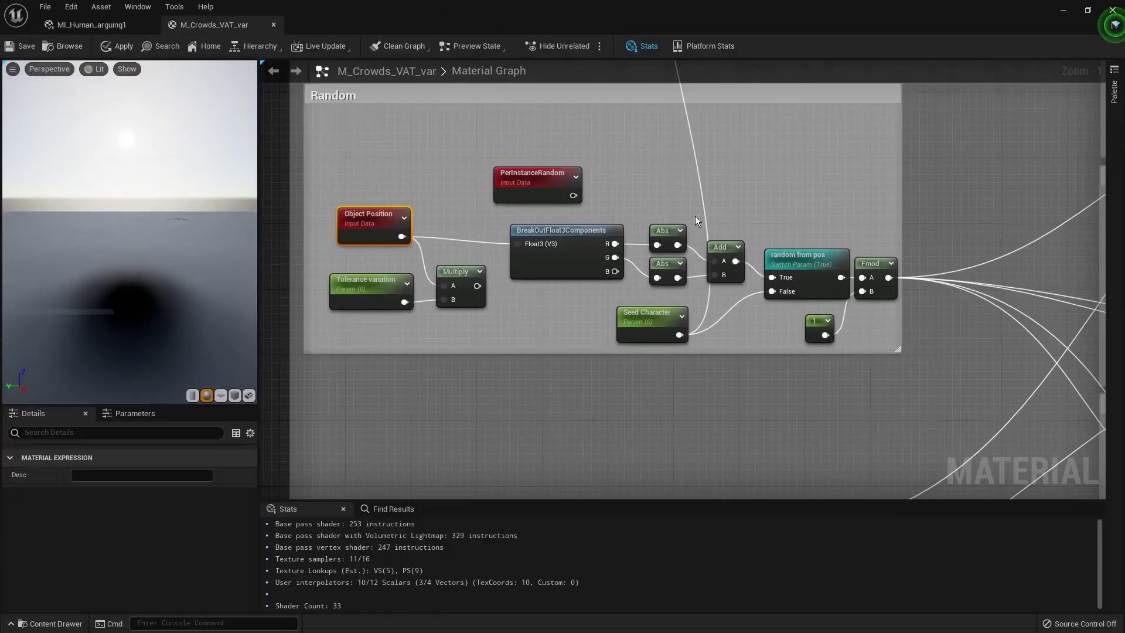
- Spread the Cloths color 1 and Cloths color 2 nodes vertically apart inside the Cloths group
right_click_drag(587, 372, 497, 382)
right_click_drag(753, 231, 667, 270)
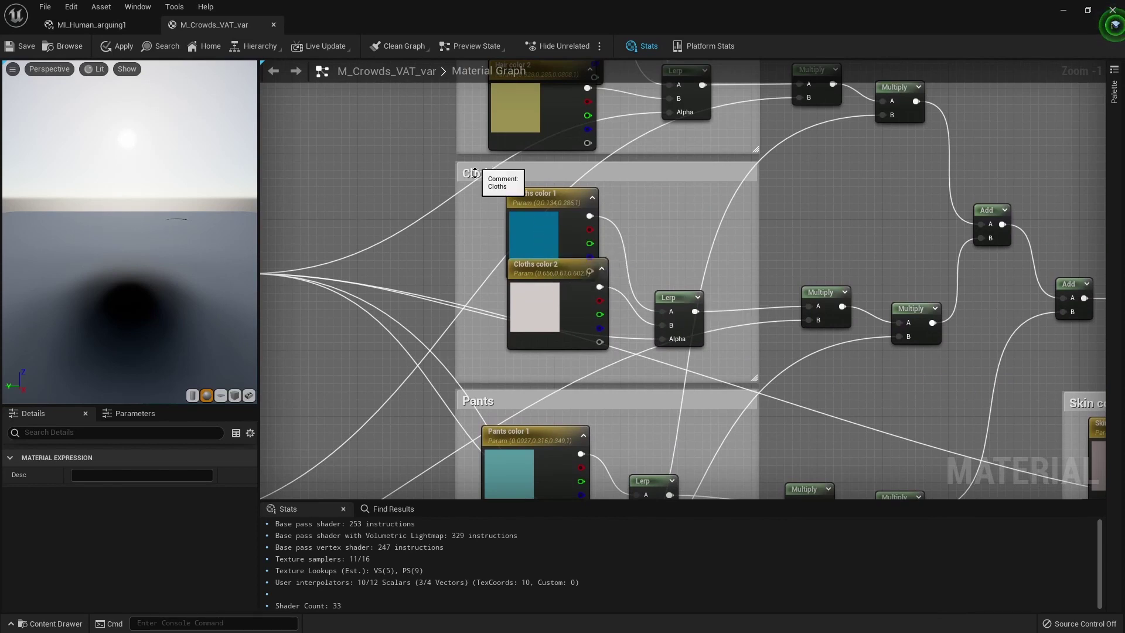
left_click_drag(540, 238, 540, 227)
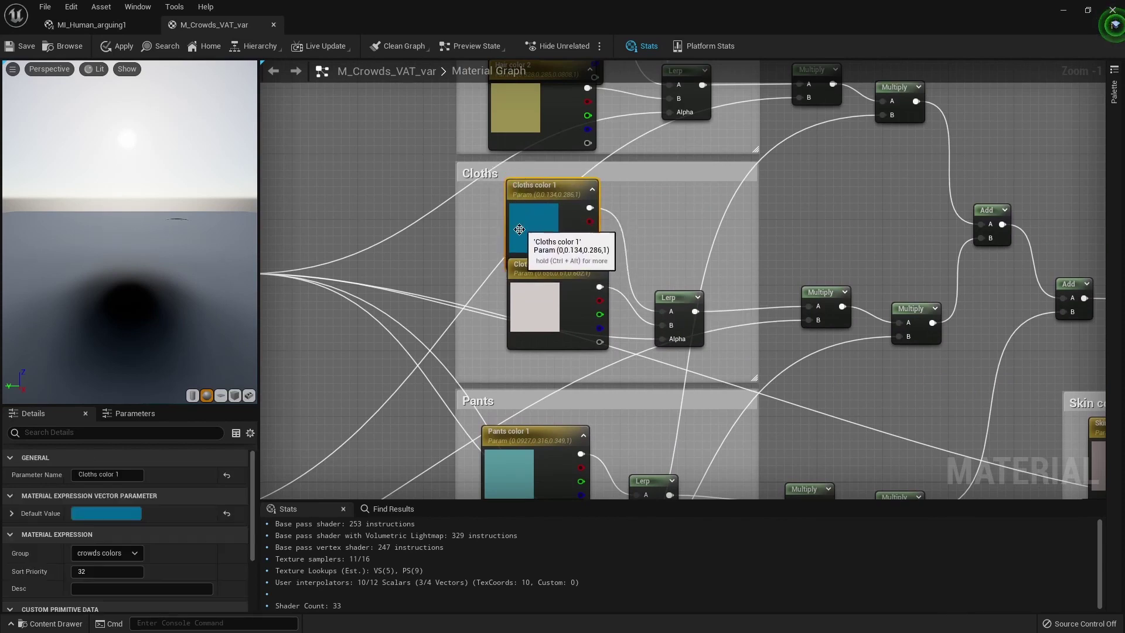
left_click_drag(546, 300, 543, 311)
- Trace the Vertex Color node's channel outputs to the Multiply nodes that mask the Cloths and Pants colours
right_click_drag(711, 249, 599, 145)
scroll(599, 145, "down", 3)
scroll(516, 382, "up", 1)
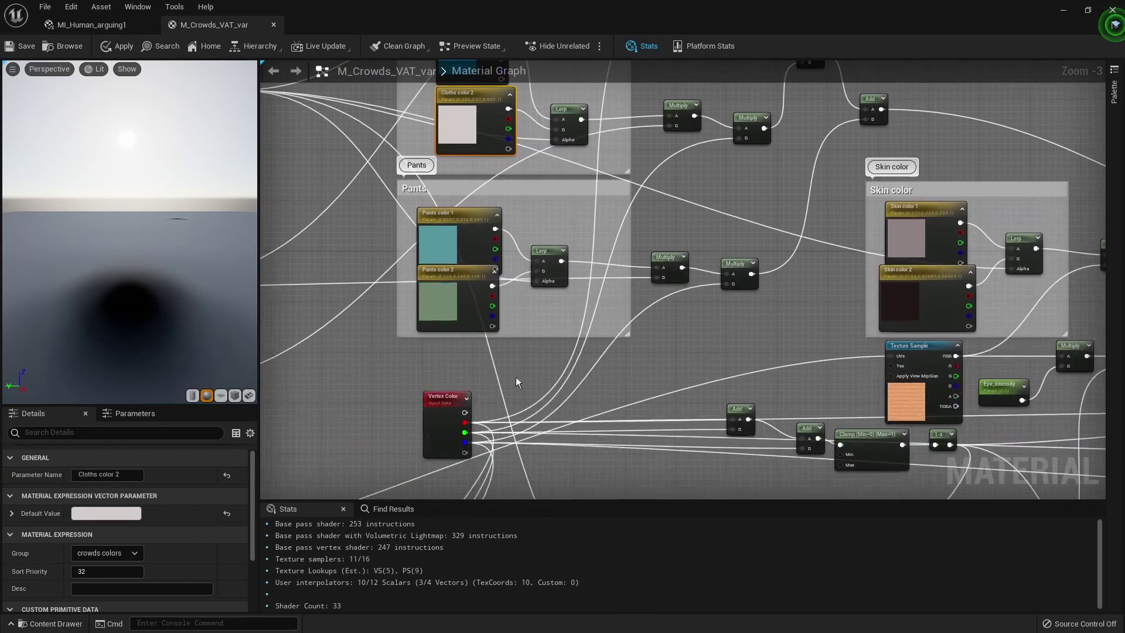
left_click(443, 399)
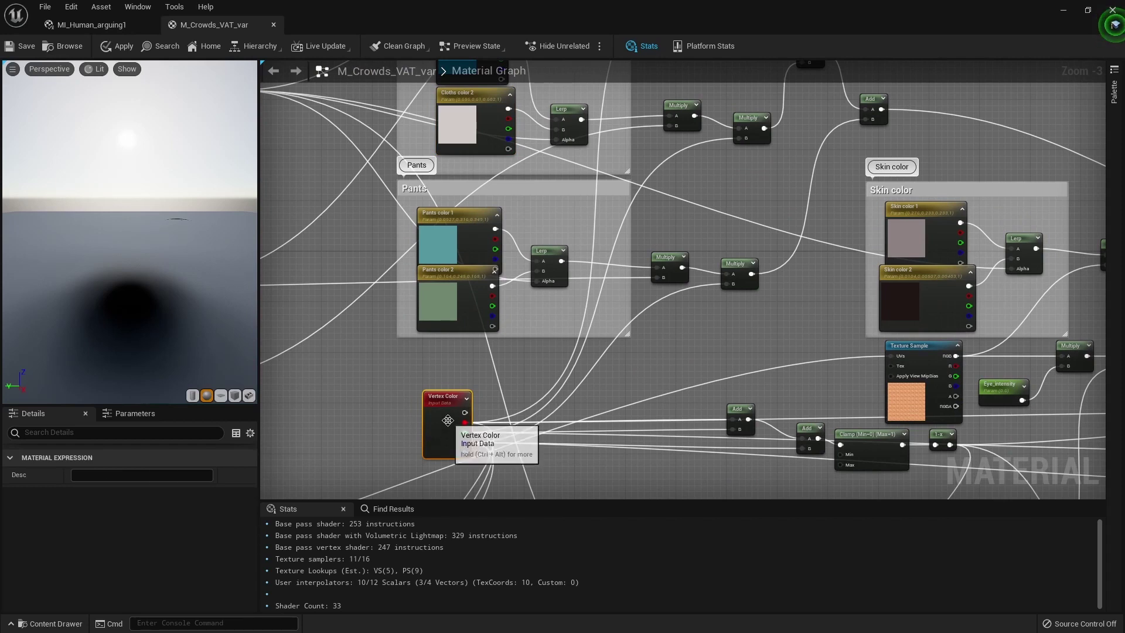
right_click_drag(738, 100, 584, 208)
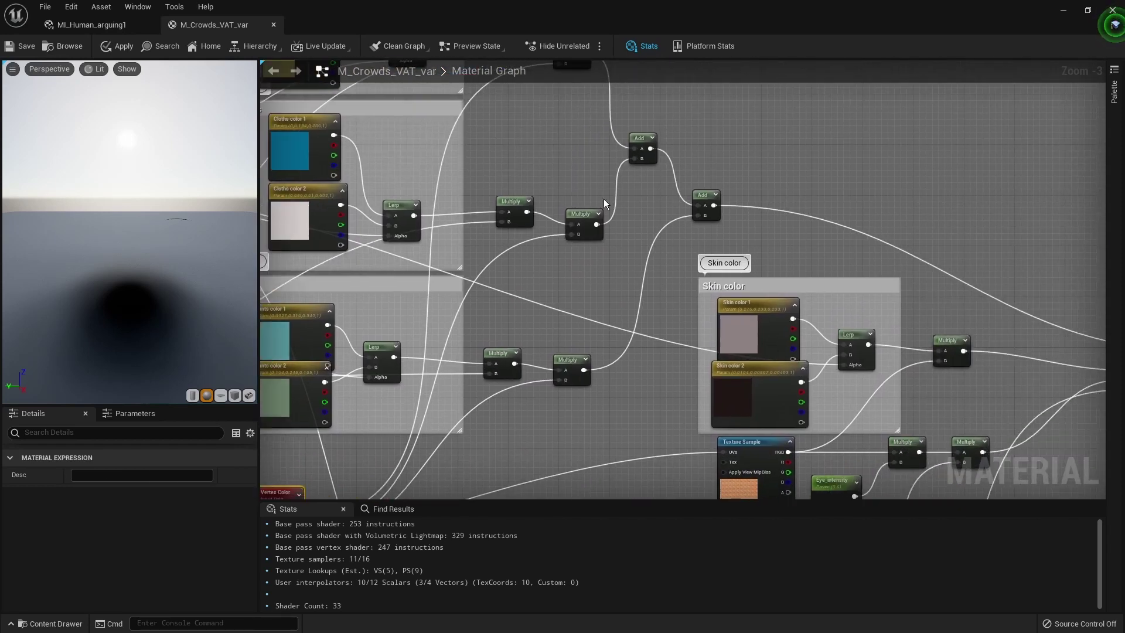
left_click(583, 220)
right_click_drag(565, 284, 620, 177)
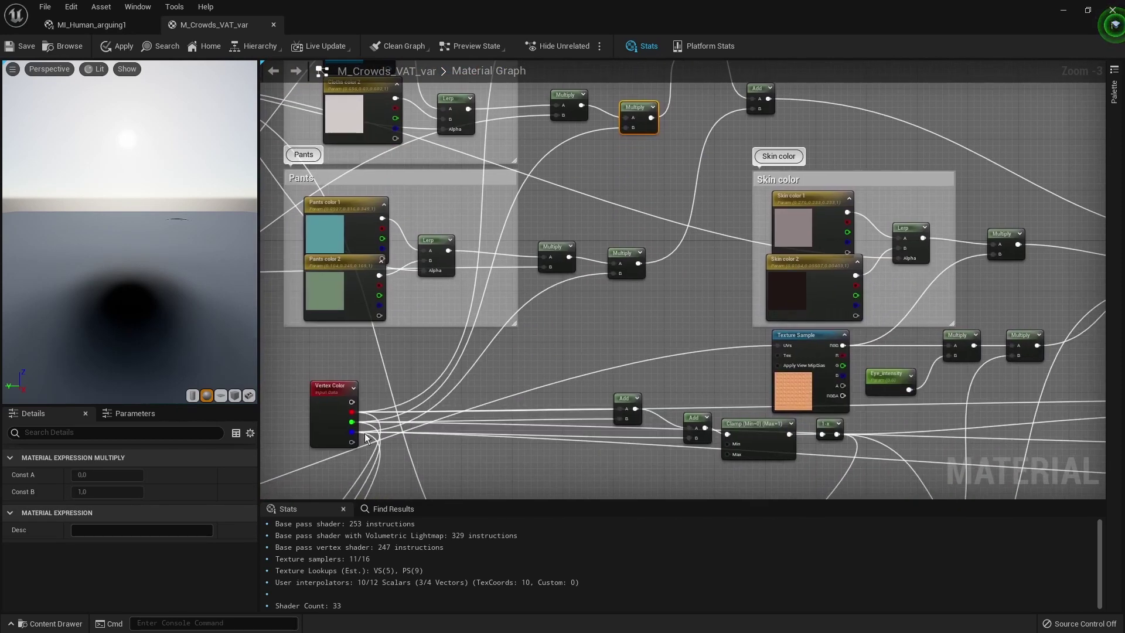
left_click(317, 415)
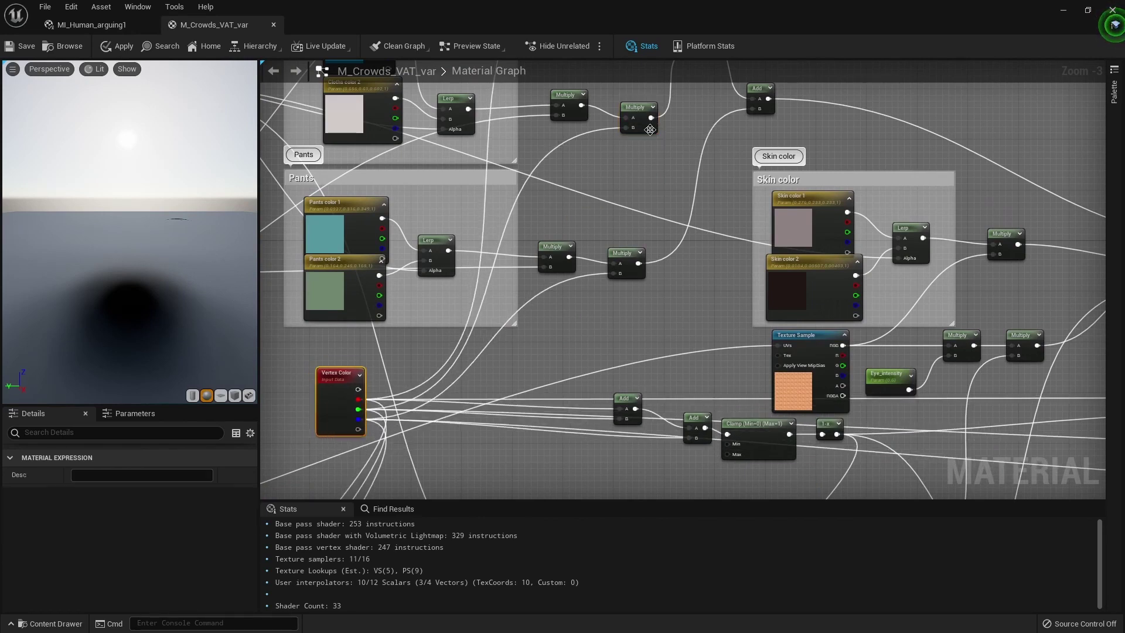
- Move the two Add nodes that combine the hair, cloths and pants colours farther from their Multiply nodes
right_click_drag(651, 130, 528, 238)
scroll(528, 237, "down", 3)
scroll(545, 216, "up", 3)
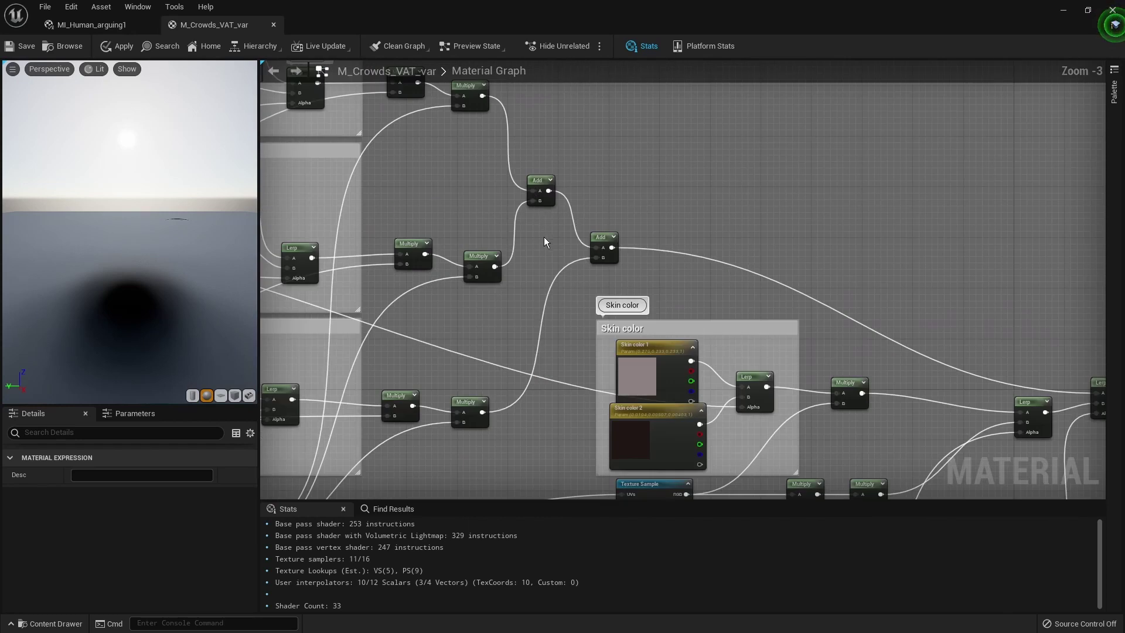
left_click_drag(520, 147, 618, 284)
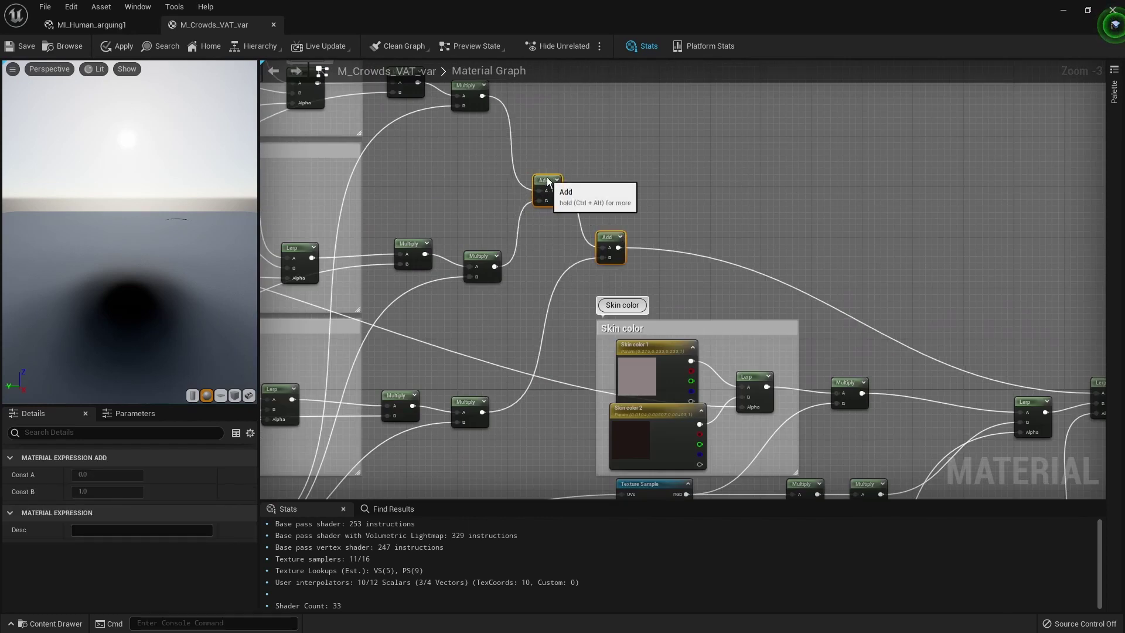
left_click_drag(538, 187, 670, 180)
left_click(538, 199)
- Examine the whole Random Colors network, from the Random, Hair, Cloths, Pants and Skin color groups to the final Lerp
scroll(653, 219, "down", 2)
right_click_drag(652, 219, 600, 169)
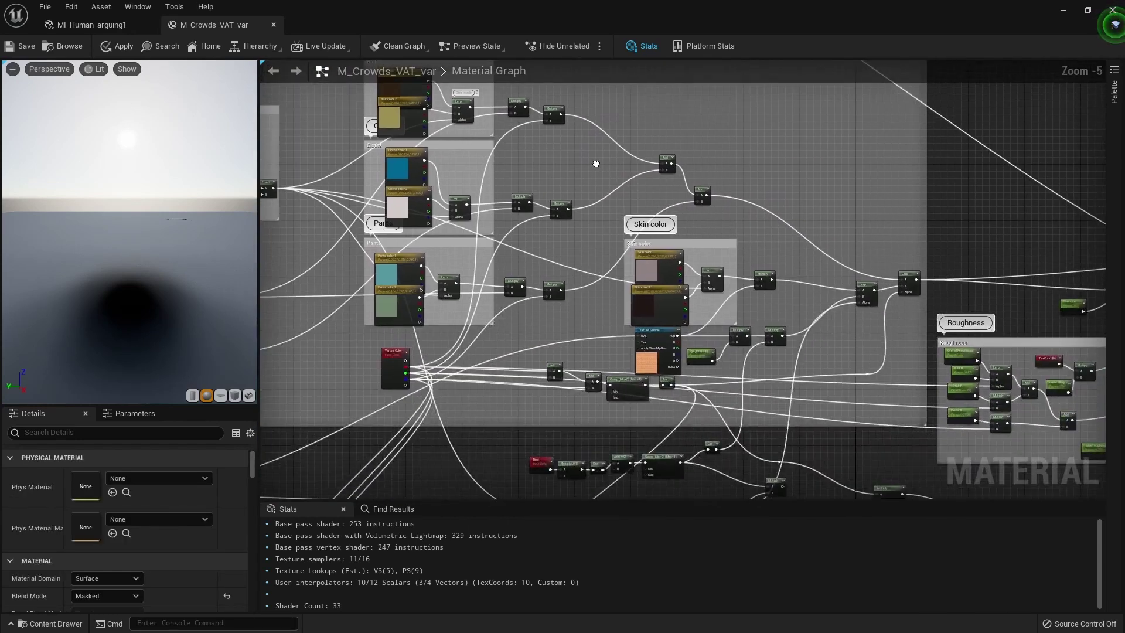
scroll(573, 234, "down", 1)
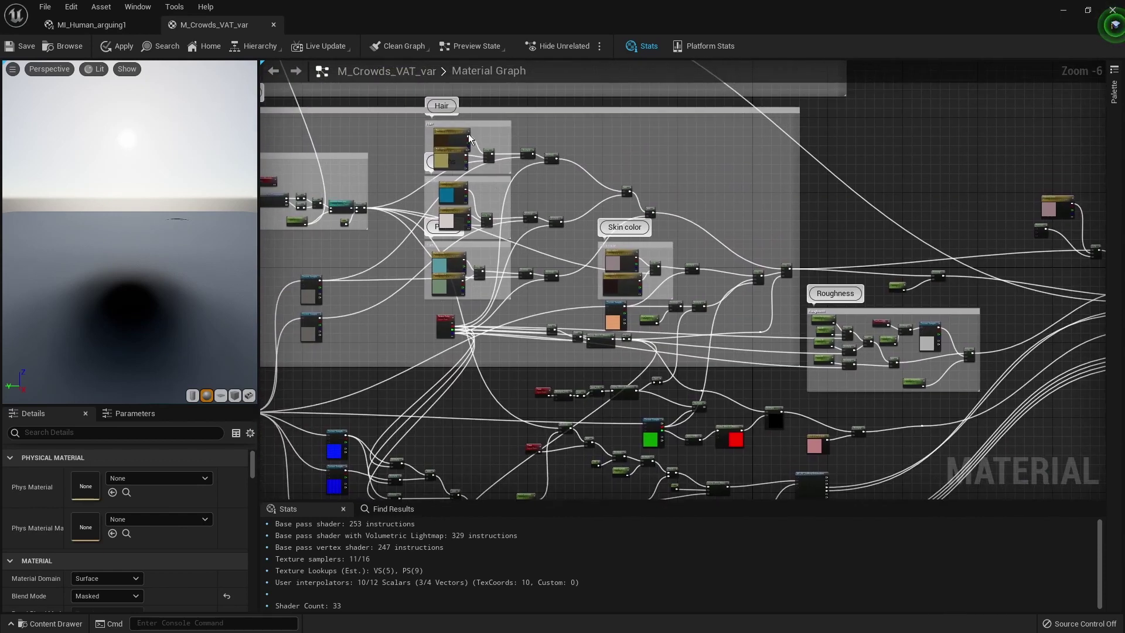
scroll(709, 242, "up", 4)
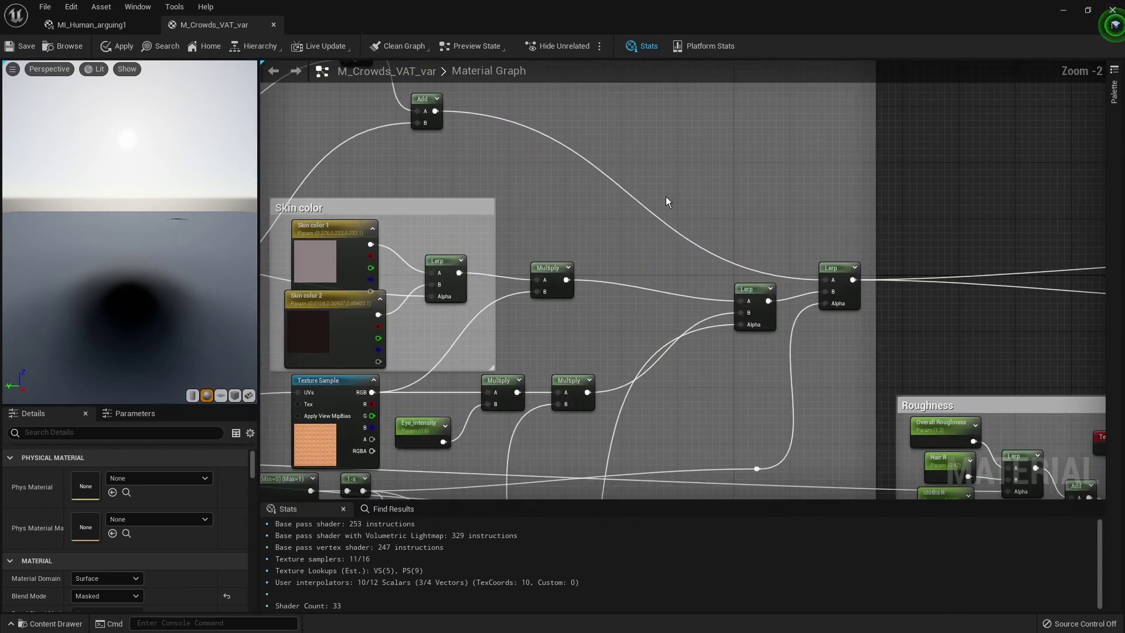
right_click_drag(556, 180, 818, 221)
scroll(795, 205, "down", 3)
right_click_drag(446, 132, 661, 226)
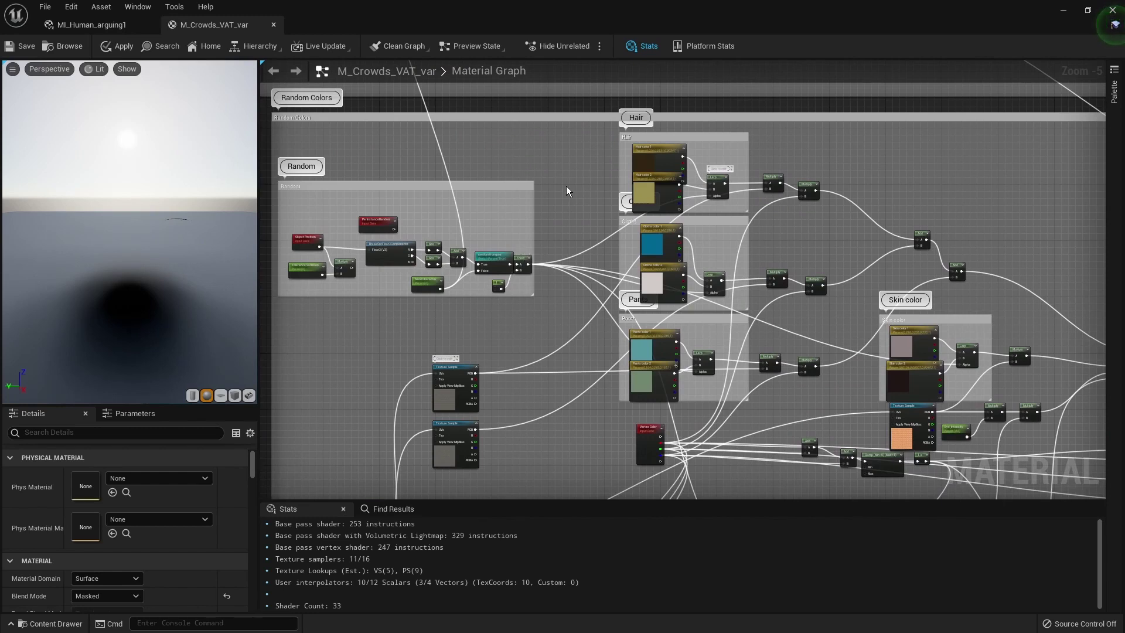
scroll(566, 185, "up", 2)
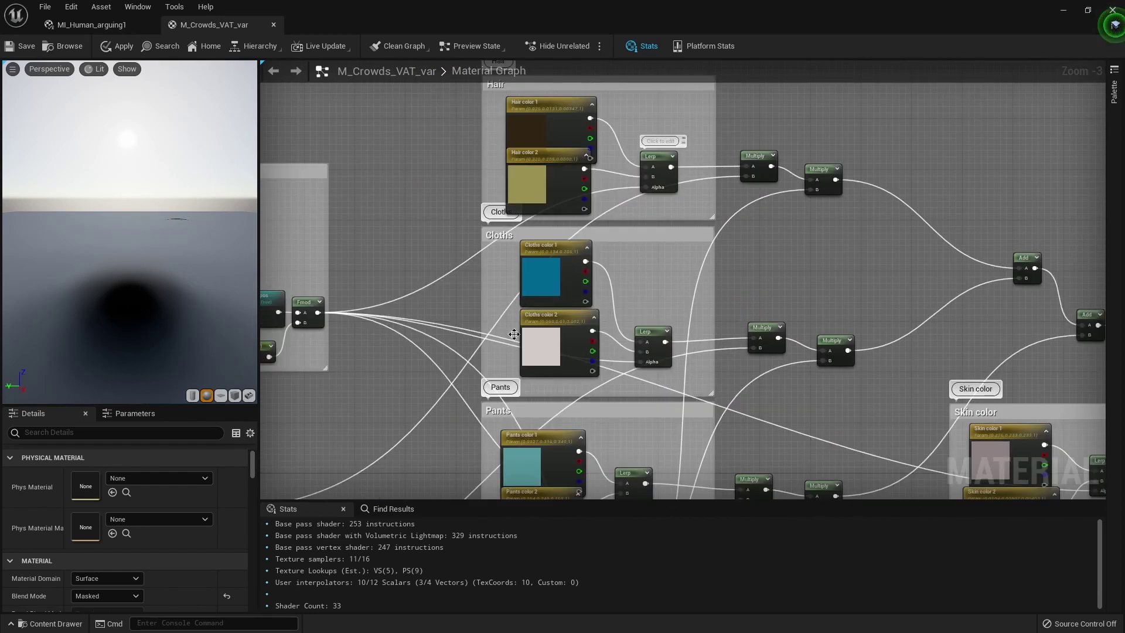
right_click_drag(781, 306, 564, 208)
scroll(565, 208, "down", 1)
scroll(568, 209, "down", 1)
scroll(592, 203, "up", 1)
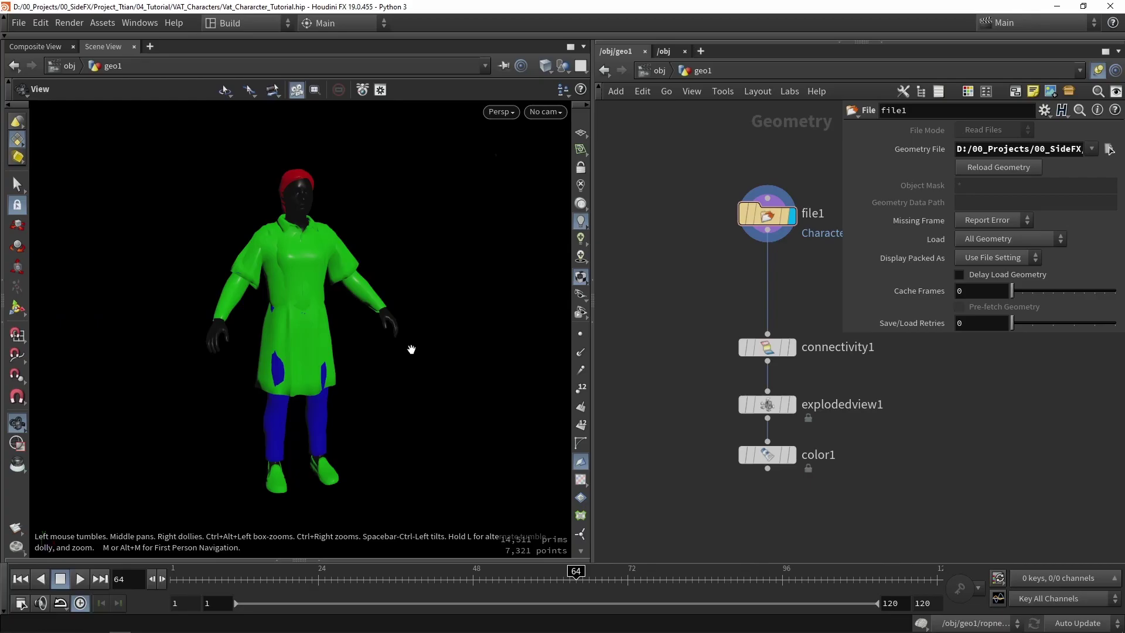
- In Houdini, examine the character's hair, cloths and pants vertex colours from several sides
left_click_drag(410, 349, 503, 259)
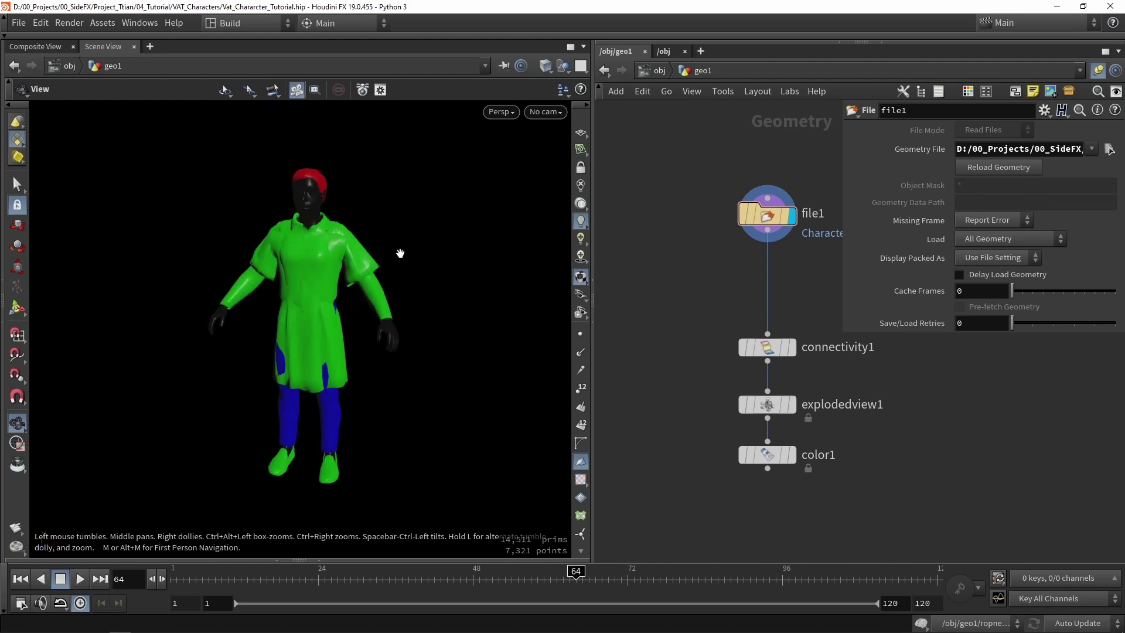
left_click_drag(393, 302, 361, 298)
left_click_drag(291, 311, 337, 279)
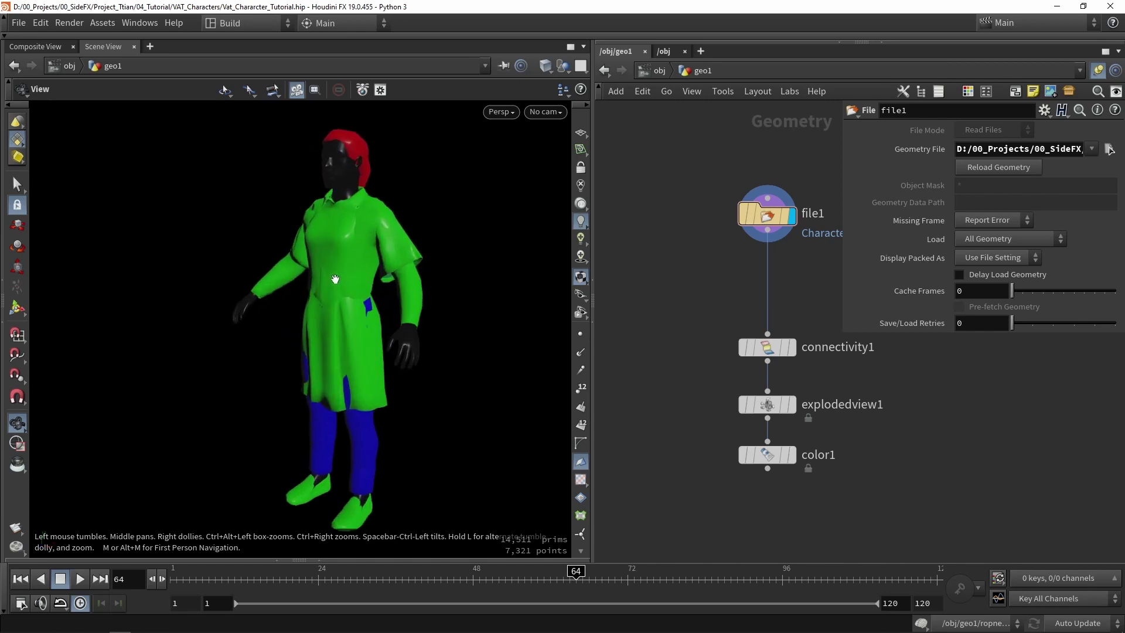
- Display the character's UV layout in the UV view and widen the viewport for a closer look at the islands
key("space+5")
right_click_drag(286, 180, 289, 156)
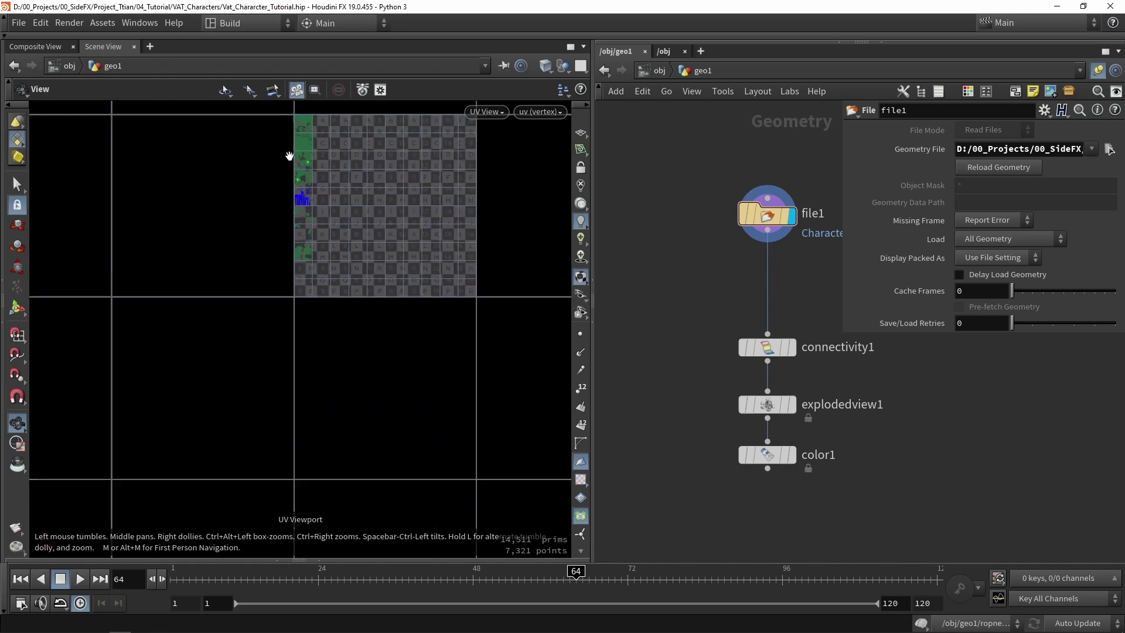
middle_click_drag(310, 161, 335, 239)
right_click_drag(336, 239, 339, 209)
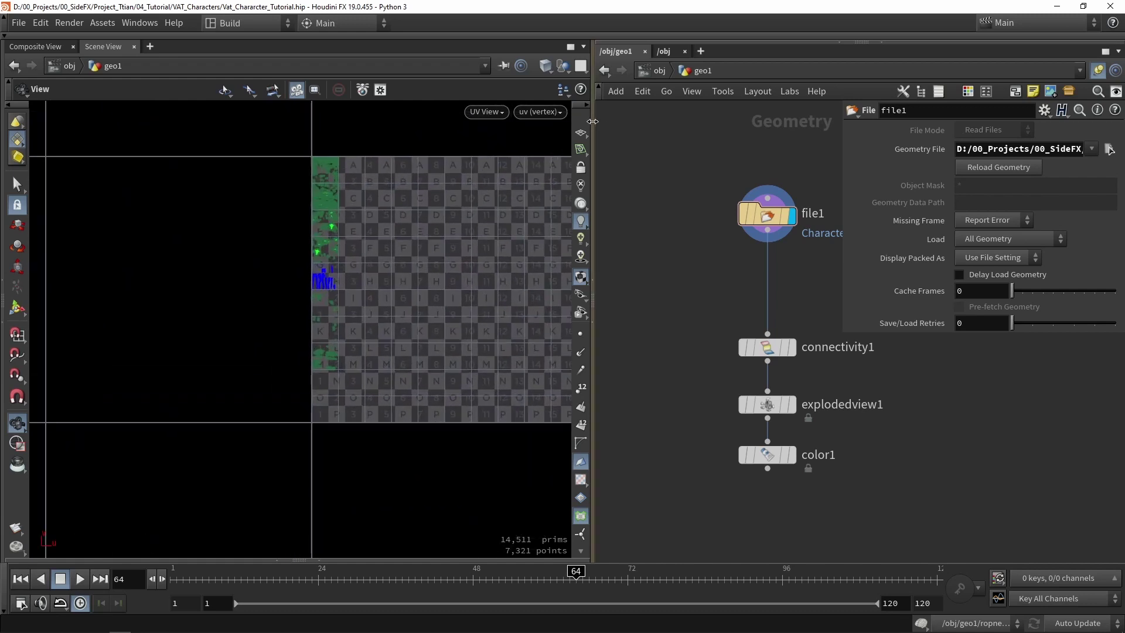
left_click_drag(593, 293, 802, 270)
middle_click_drag(554, 187, 555, 286)
scroll(424, 226, "up", 6)
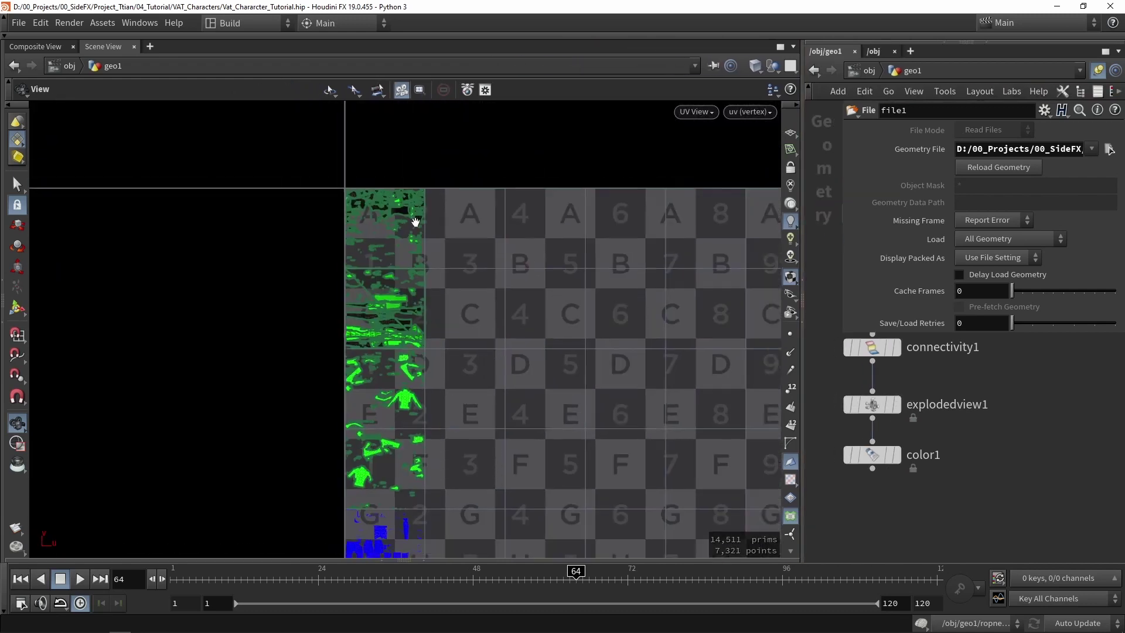
- Examine the UV islands in the first column of the grid, from the green cloths down through the blue pants to rows L and M
scroll(420, 229, "down", 2)
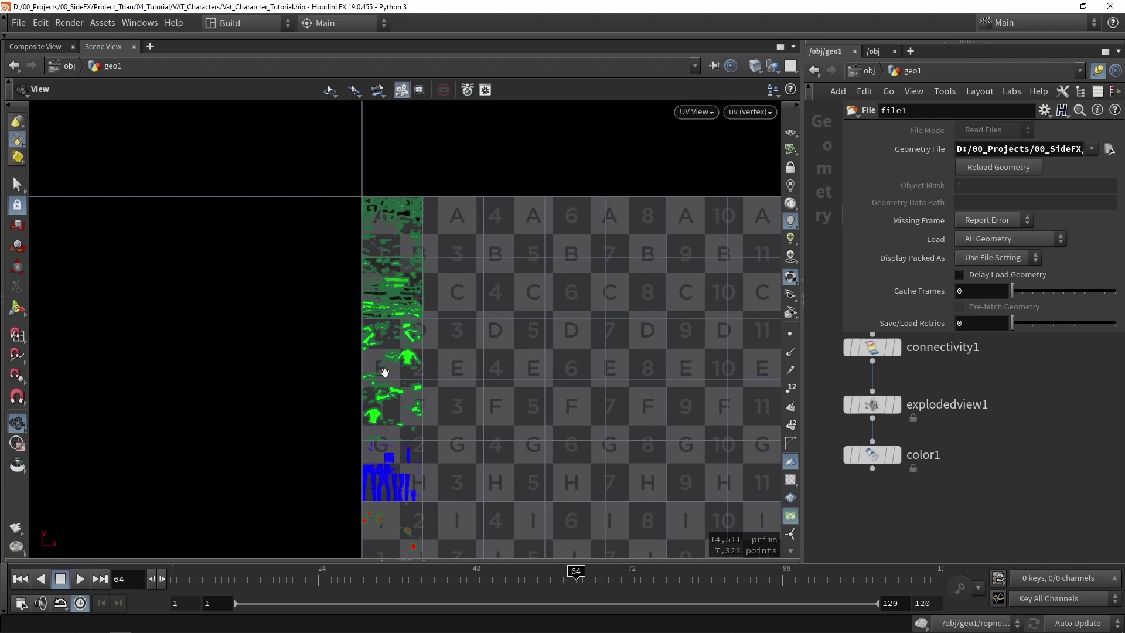
middle_click_drag(416, 502, 451, 293)
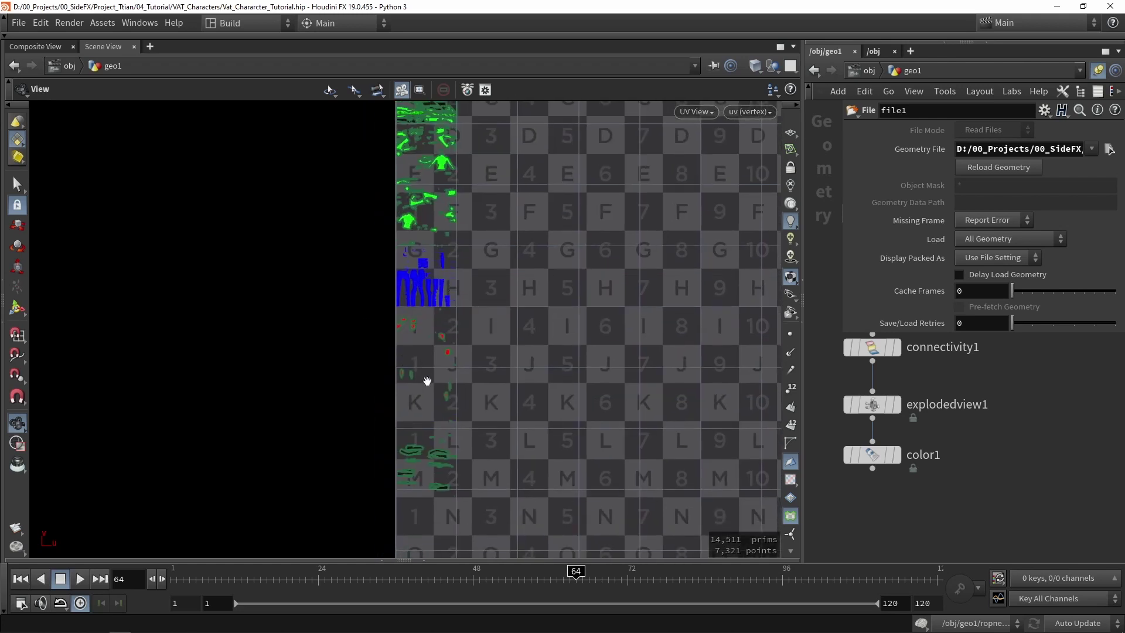
middle_click_drag(484, 244, 484, 344)
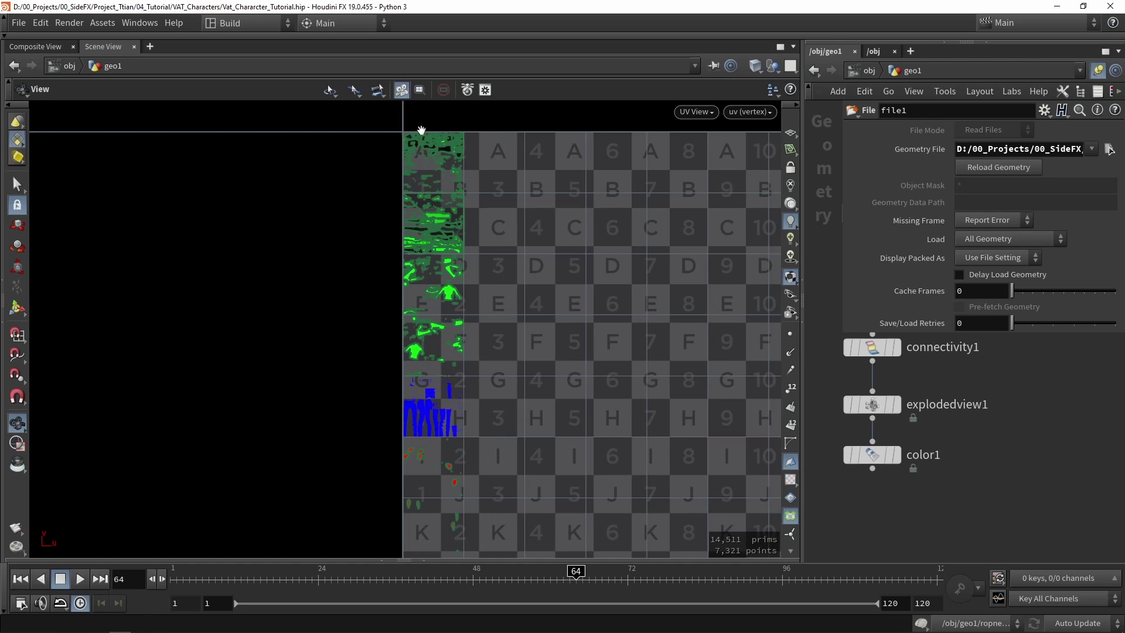
scroll(428, 164, "up", 1)
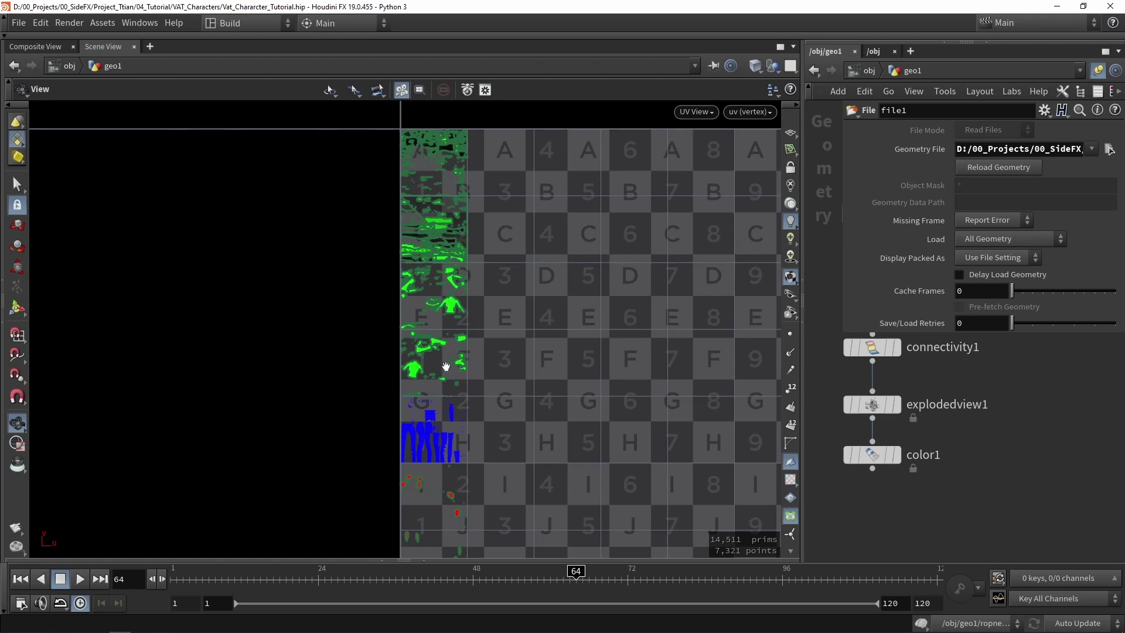
left_click_drag(520, 374, 541, 189)
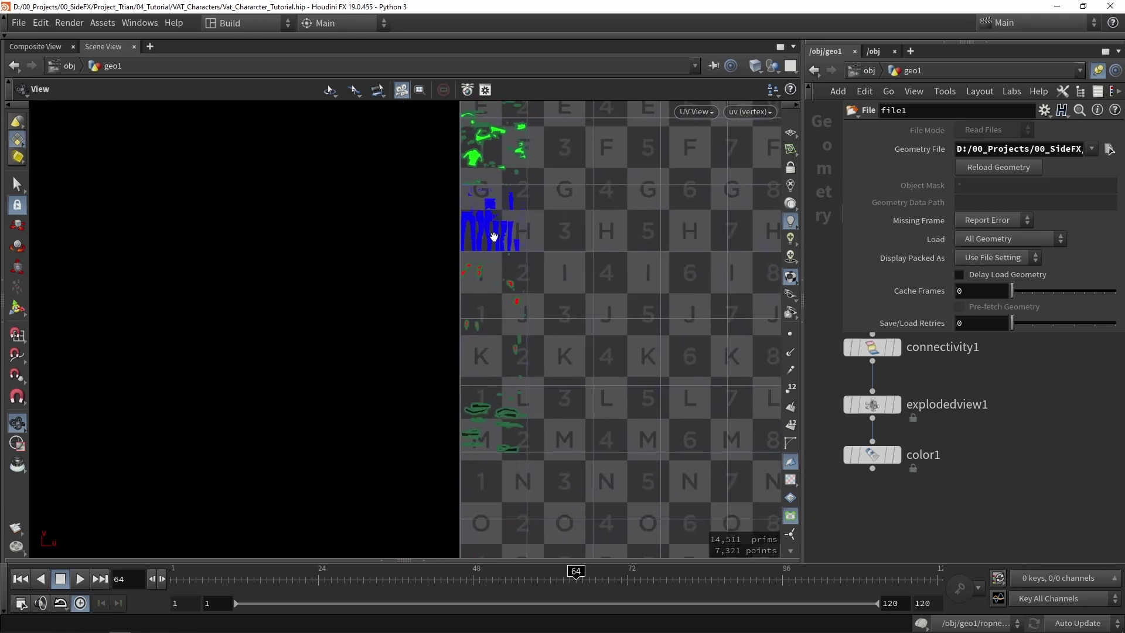
scroll(509, 320, "up", 2)
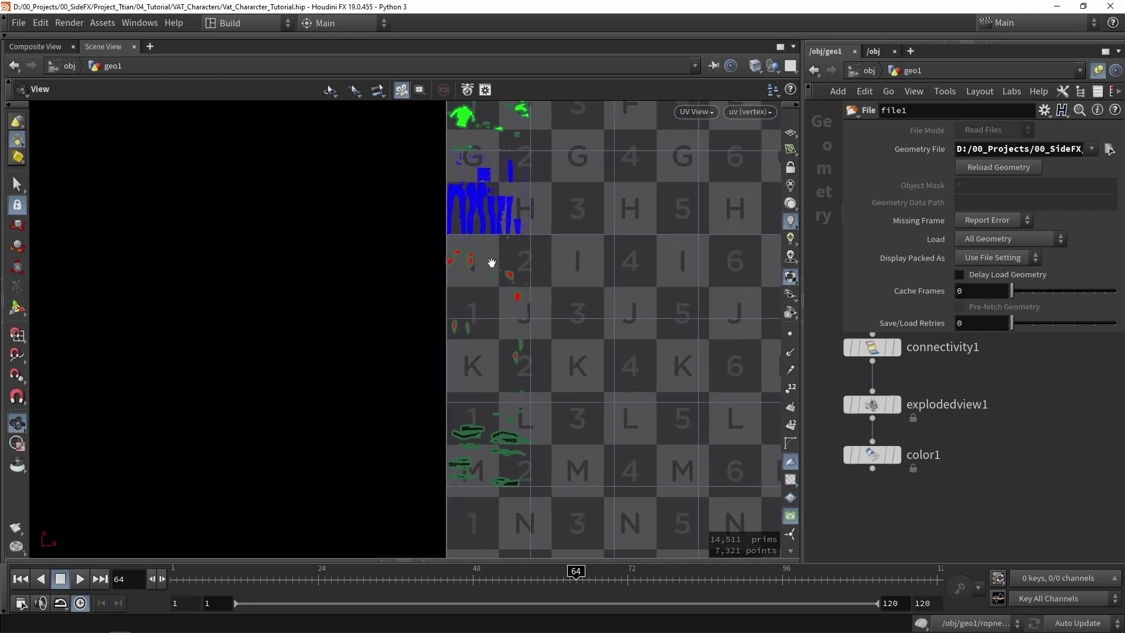
left_click_drag(492, 263, 471, 210)
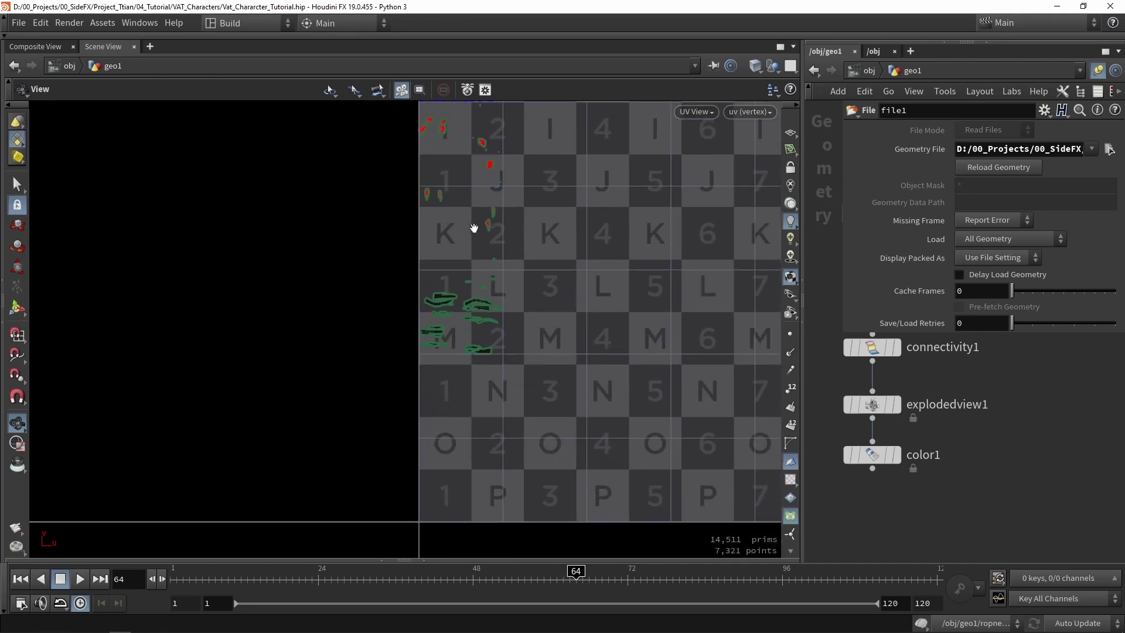
scroll(469, 330, "up", 1)
middle_click_drag(446, 317, 430, 307)
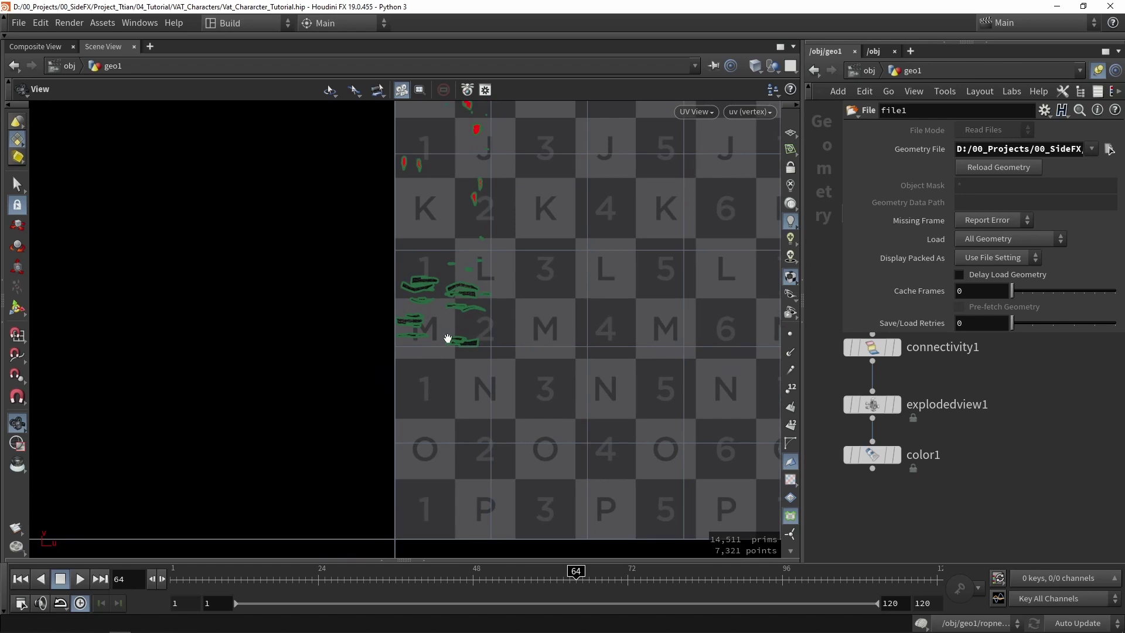
scroll(448, 338, "down", 3)
left_click_drag(407, 217, 377, 475)
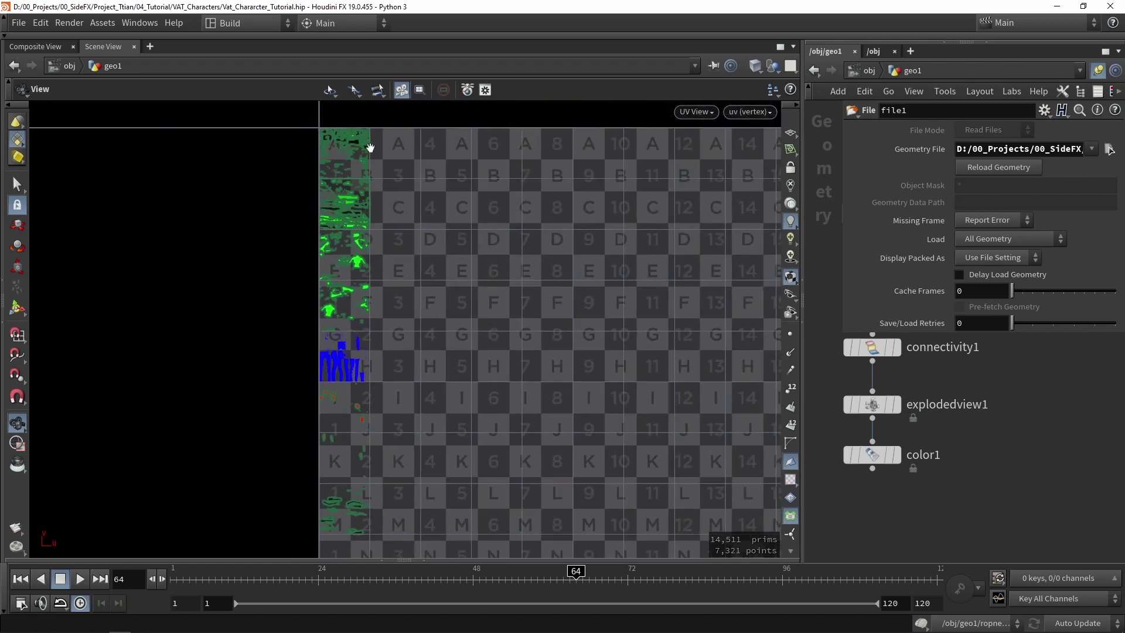
scroll(402, 160, "down", 1)
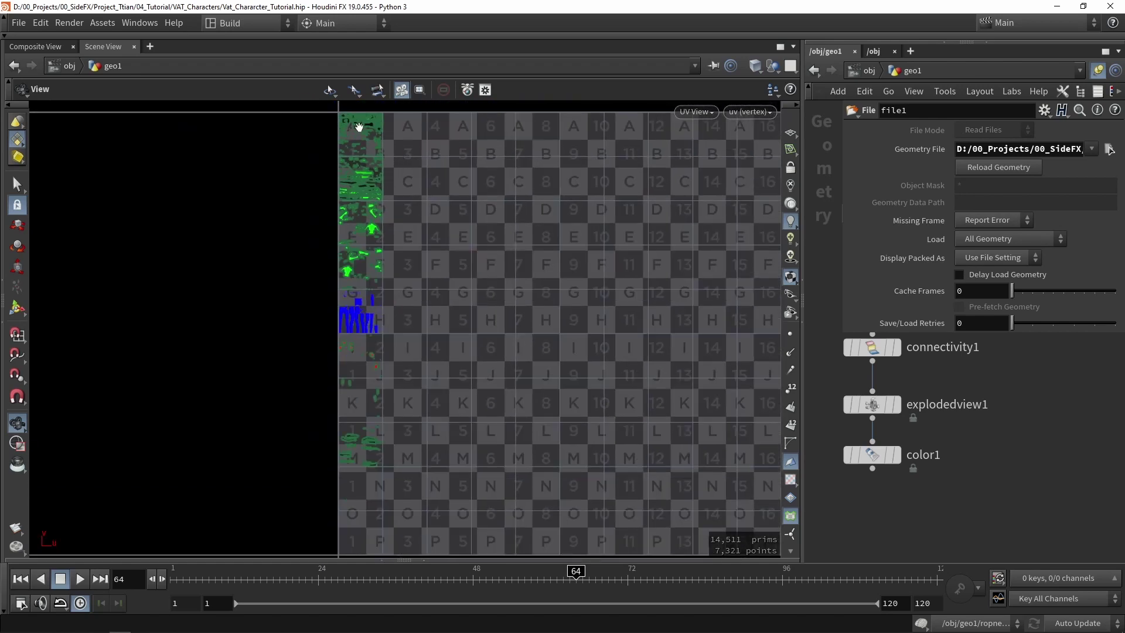
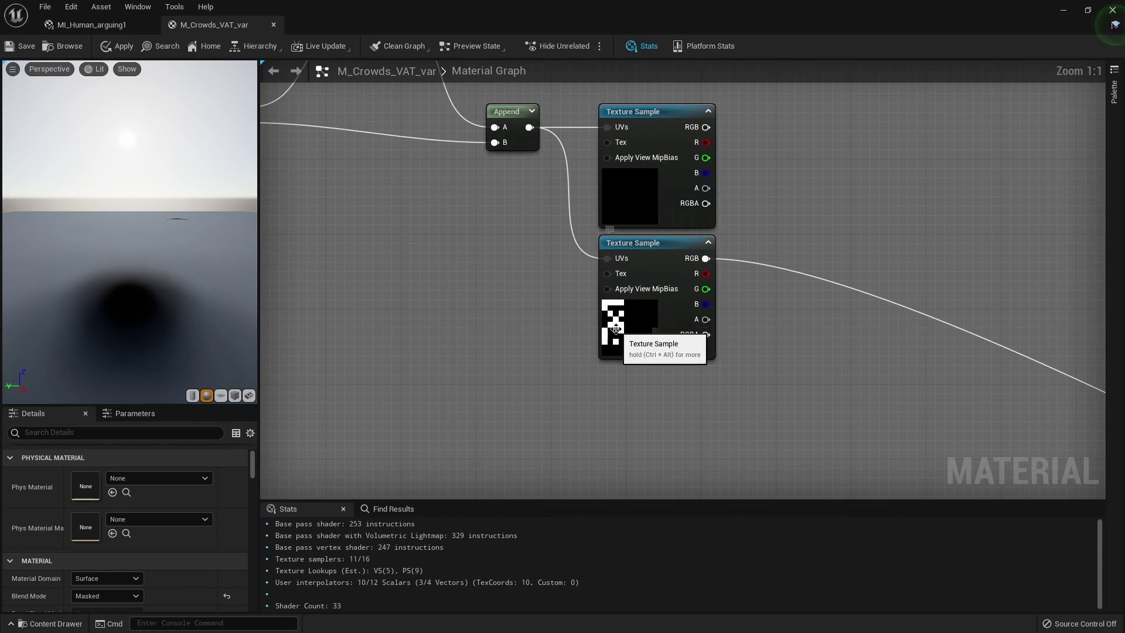
- In Unreal, open the Crowds_vat_var_contols_A texture of the lower Texture Sample, then return to the M_Crowds_VAT_var graph
double_click(86, 594)
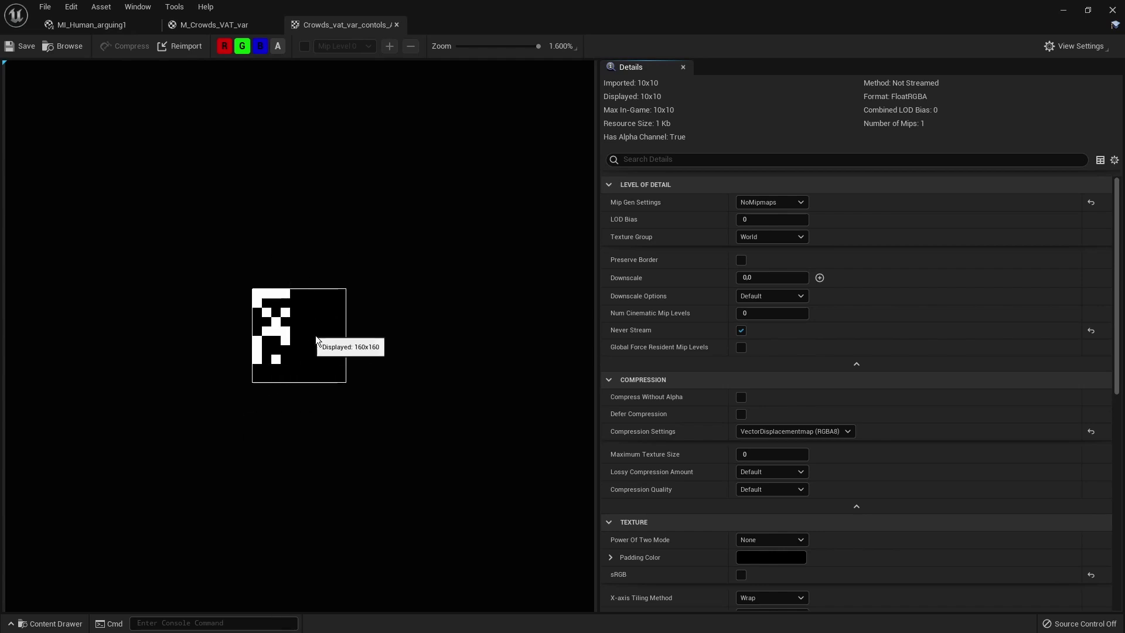
left_click(217, 24)
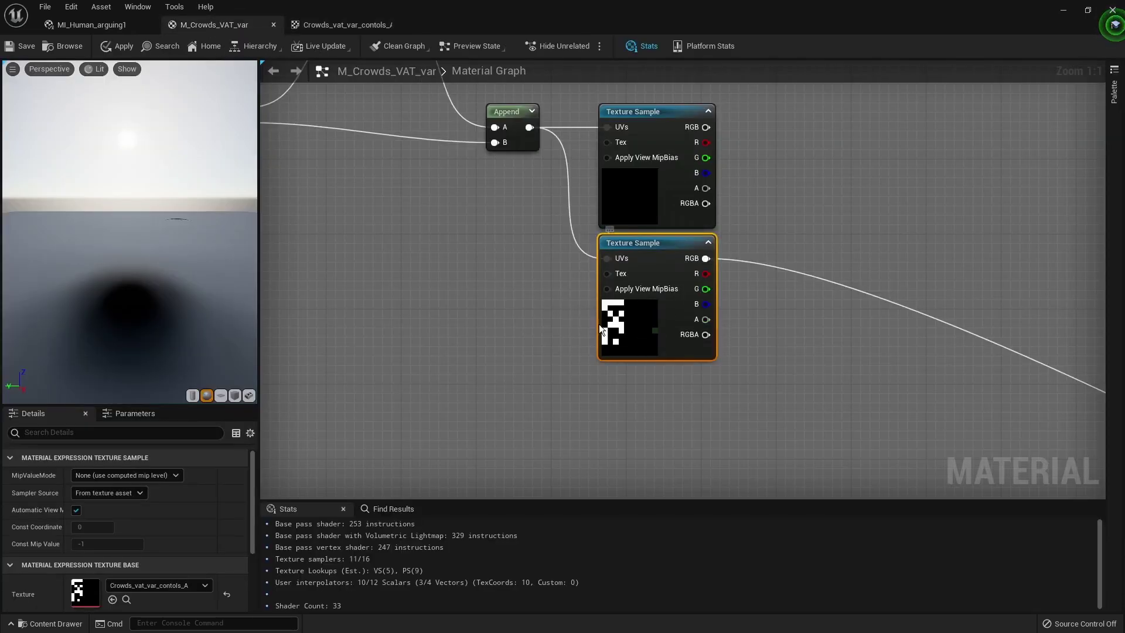
- Trace the random models on position network from Object Position through the random from pos switch to Fmod and its constant 3
scroll(586, 340, "down", 5)
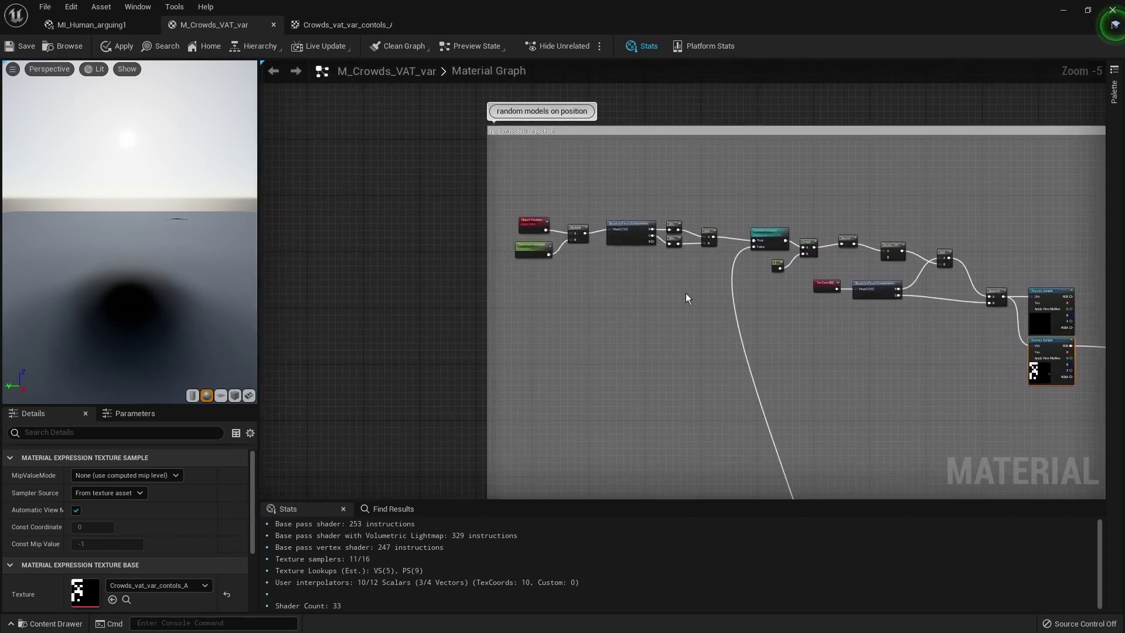
scroll(657, 274, "up", 3)
left_click_drag(414, 161, 359, 136)
right_click_drag(701, 267, 586, 312)
left_click(586, 311)
right_click_drag(649, 152, 435, 146)
scroll(631, 225, "up", 2)
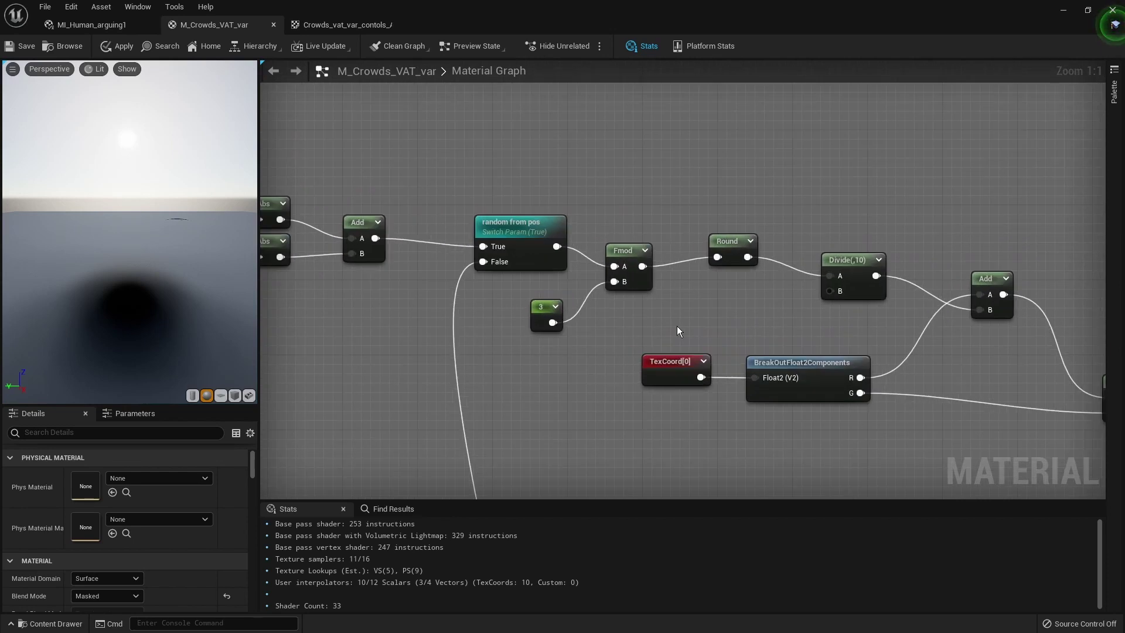
left_click_drag(555, 299, 522, 284)
left_click(608, 308)
left_click(549, 310)
- Move the Round node beside Fmod and line up the Divide node with it
right_click_drag(667, 315, 522, 277)
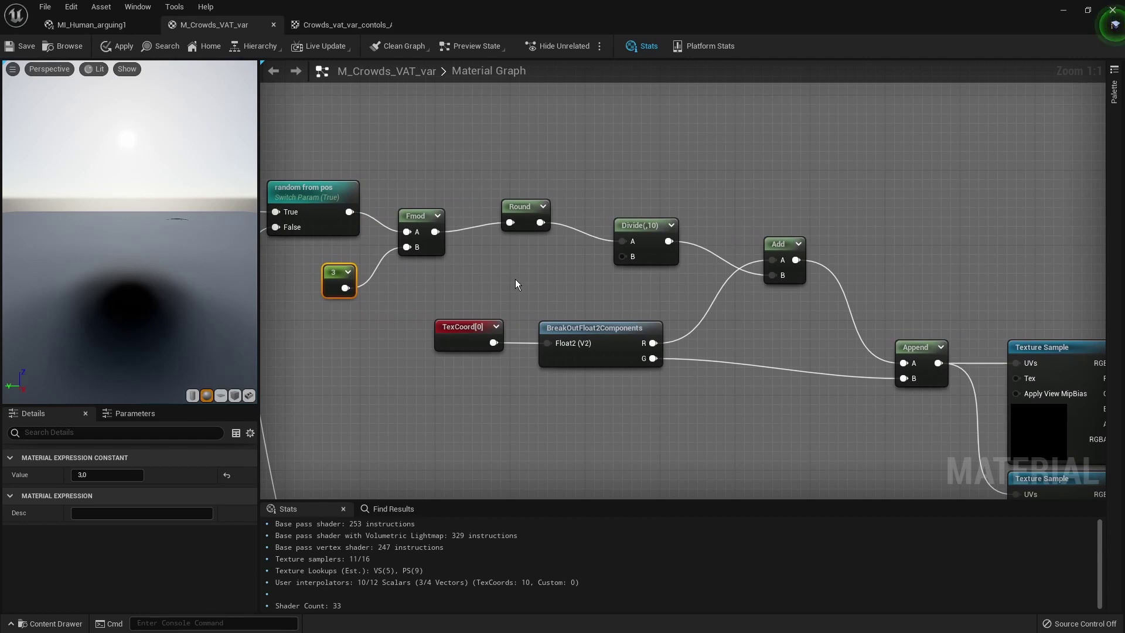
left_click_drag(518, 209, 471, 218)
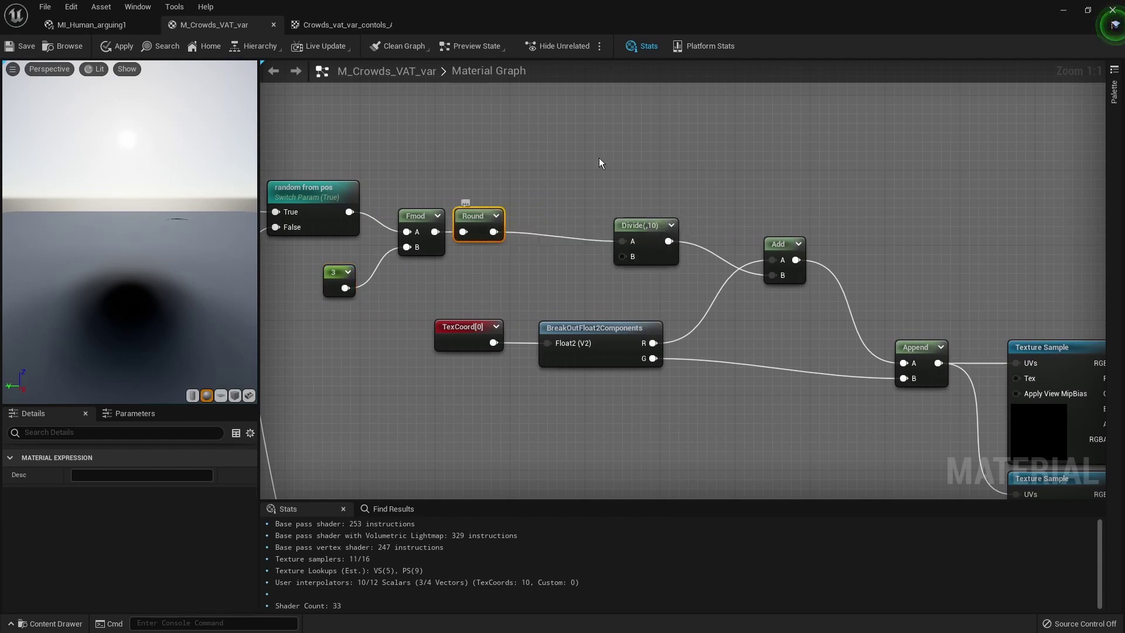
left_click_drag(645, 231, 604, 226)
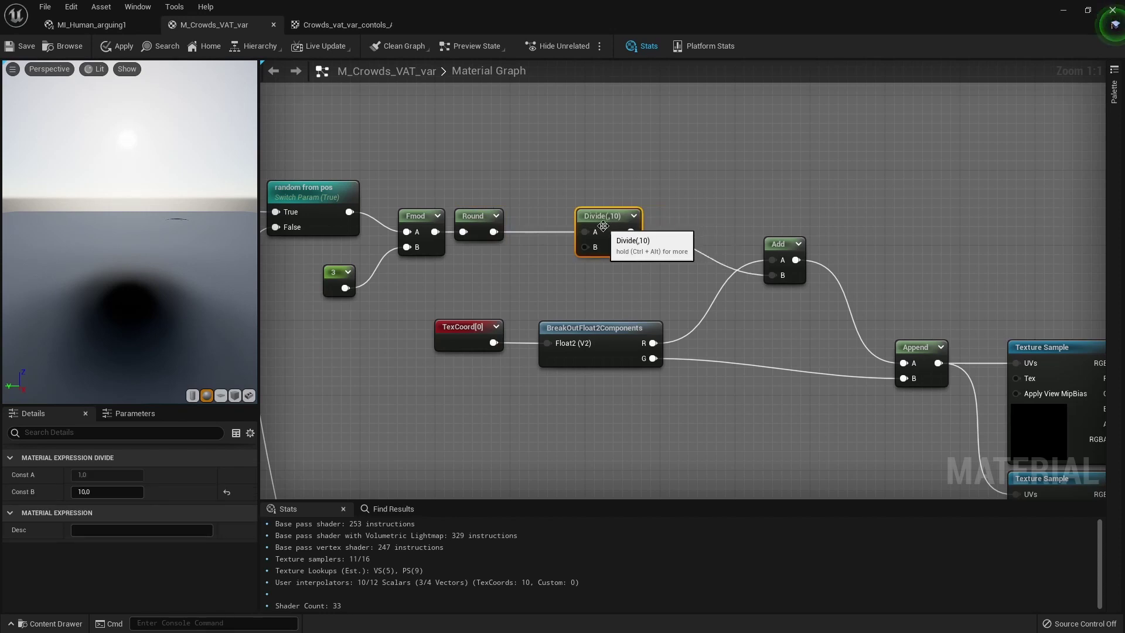
- Trace the Divide output into the Add node that combines it with the R component of TexCoord[0]
right_click_drag(633, 245, 566, 204)
right_click_drag(806, 466, 740, 411)
right_click_drag(681, 347, 745, 384)
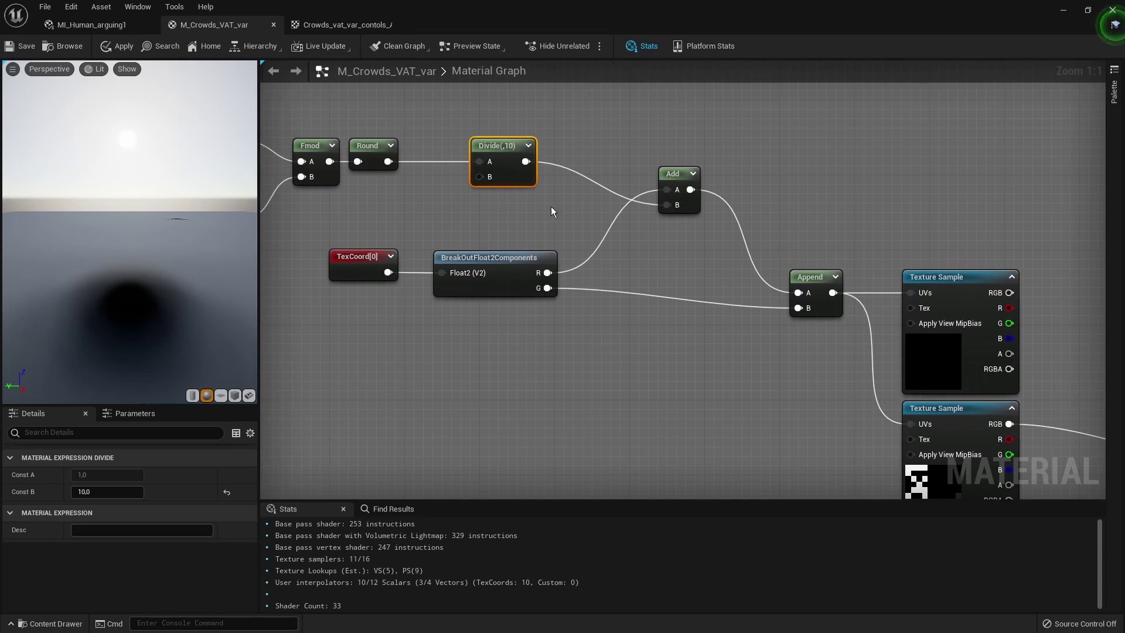
left_click_drag(712, 269, 644, 139)
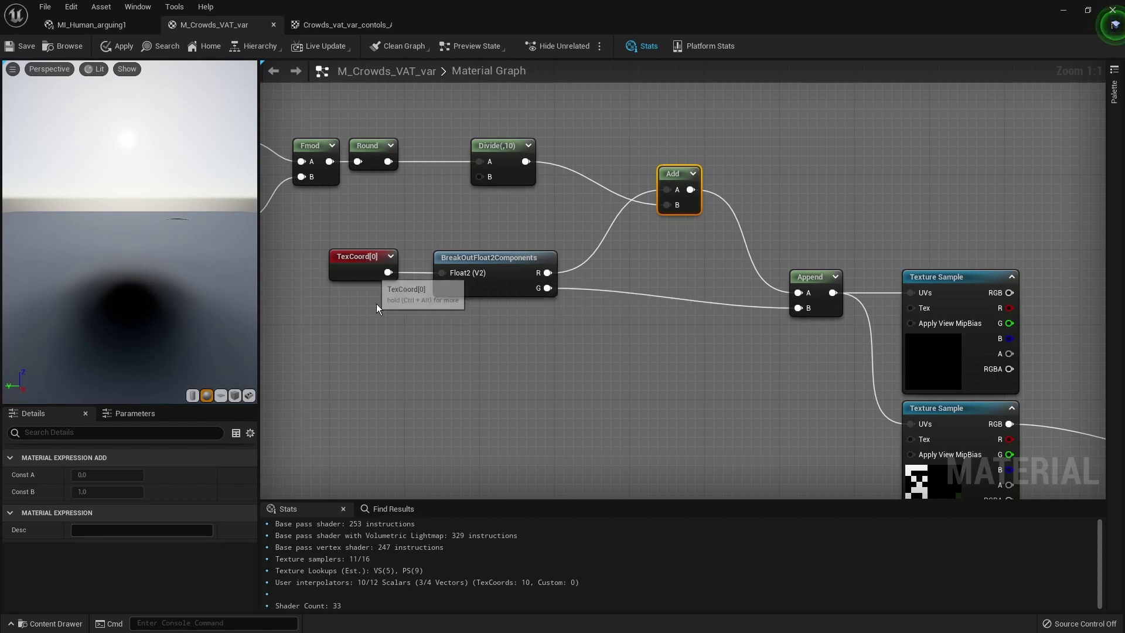
left_click_drag(411, 304, 334, 235)
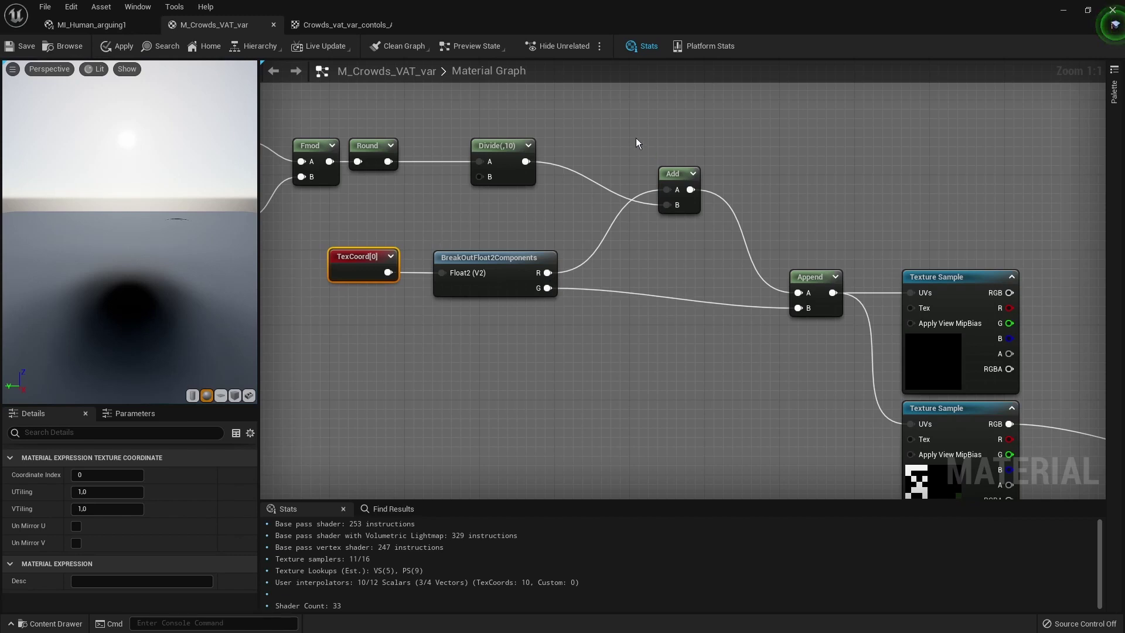
- Start previewing the lower Texture Sample node and show the preview on a plane
left_click_drag(522, 129, 792, 212)
scroll(807, 205, "down", 3)
right_click(837, 340)
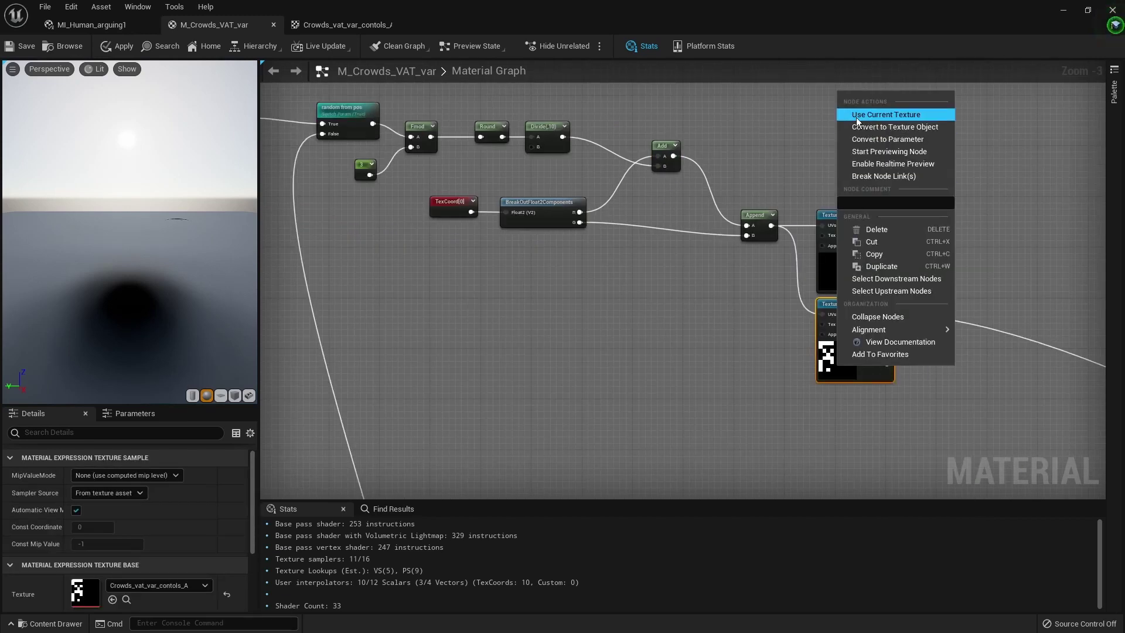
left_click(864, 154)
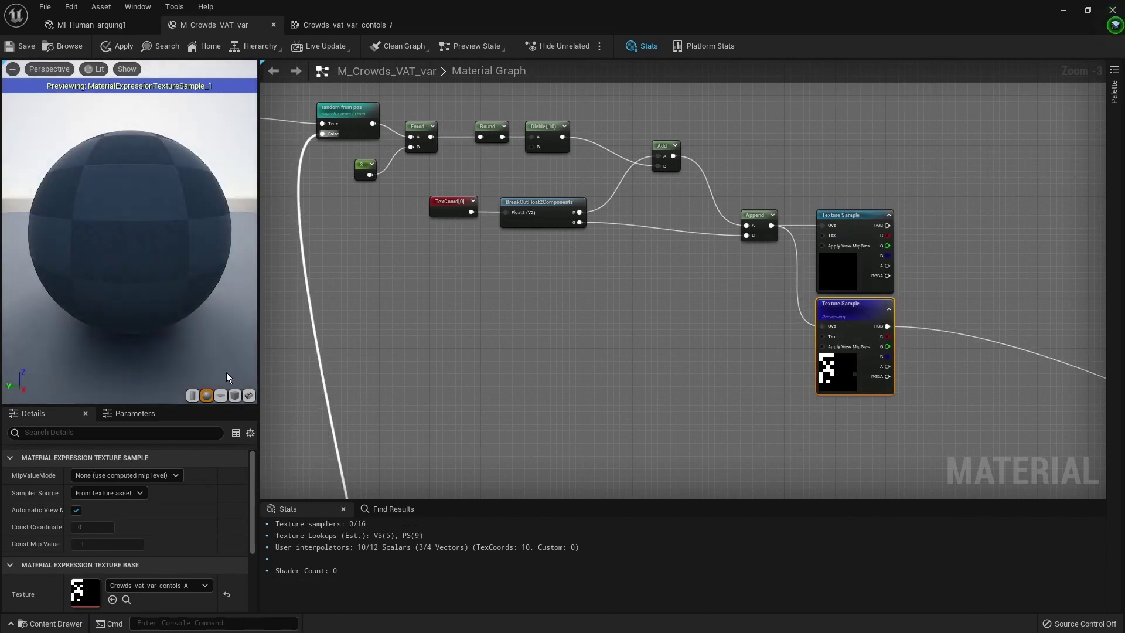
left_click(222, 395)
right_click_drag(606, 319, 604, 348)
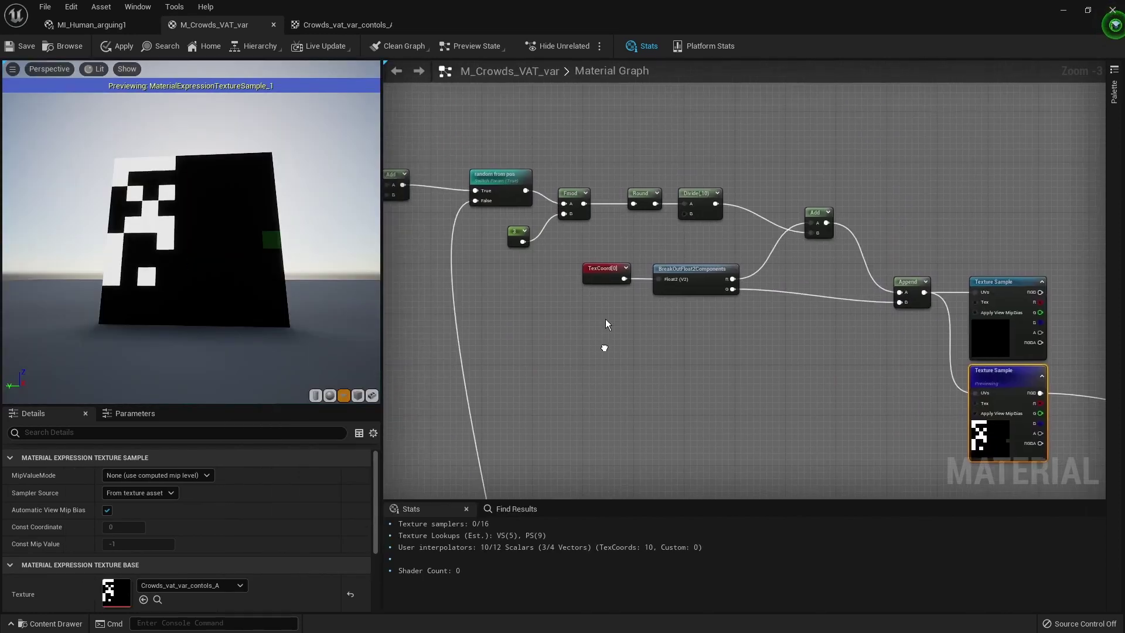
- Add a constant with value 2 and connect it to the Round node in place of the Fmod output
scroll(606, 191, "up", 2)
key("1")
left_click(583, 144)
left_click_drag(579, 155, 564, 148)
left_click(135, 474)
left_click(636, 157)
left_click_drag(580, 150, 642, 207)
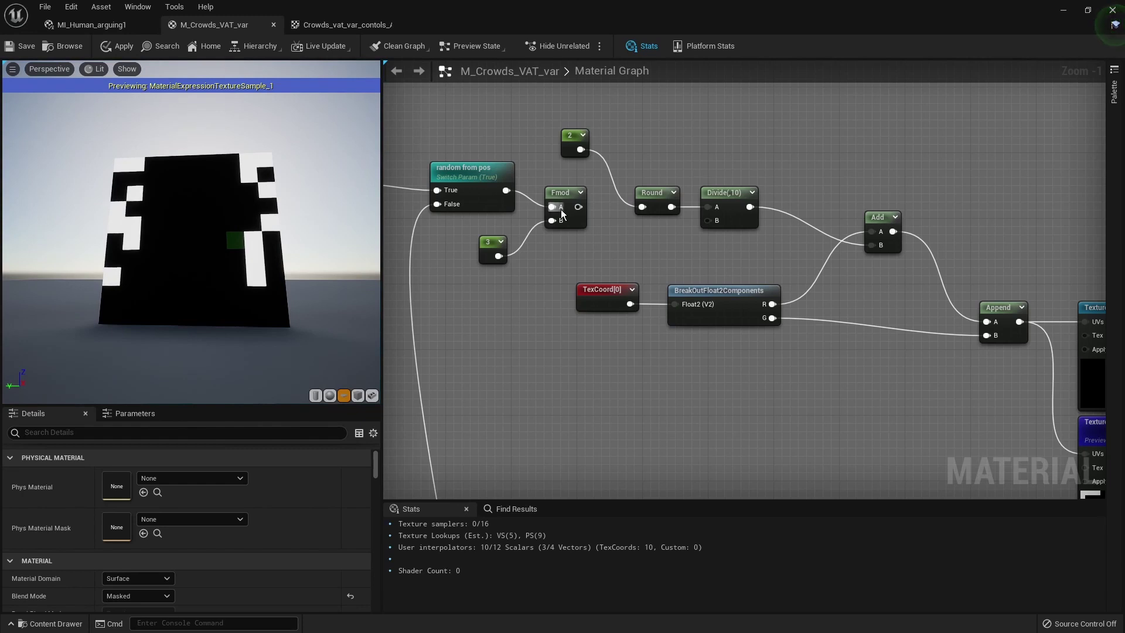
- Select the position-based random nodes that lead up to Fmod, including the random from pos switch and constant 3
right_click_drag(529, 229, 739, 275)
scroll(623, 186, "down", 3)
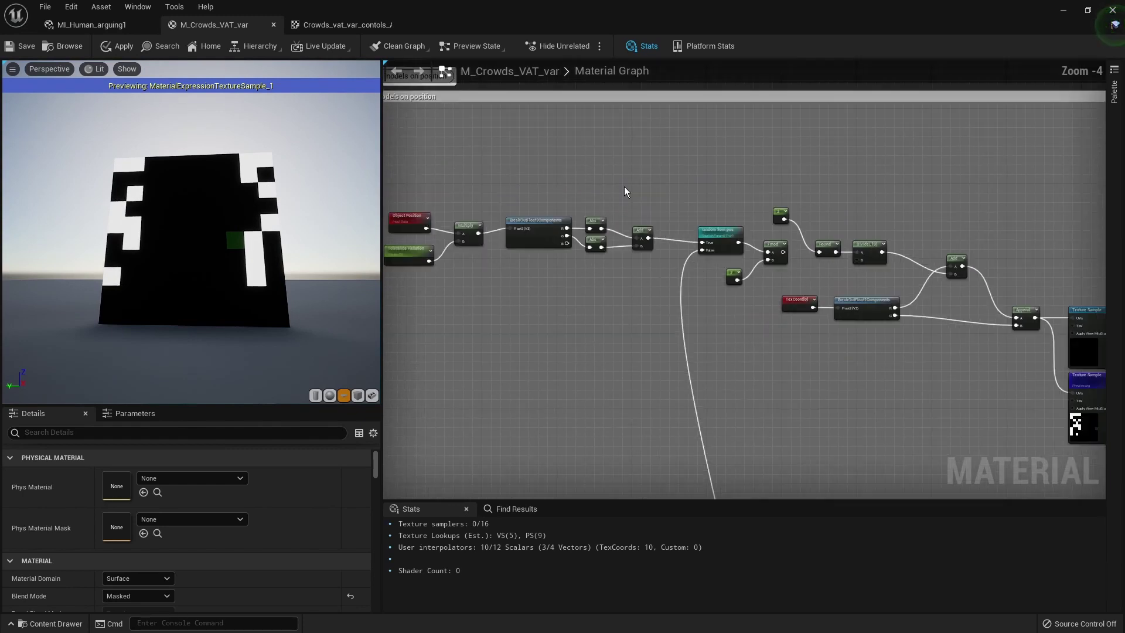
left_click_drag(487, 213, 845, 332)
scroll(736, 319, "up", 5)
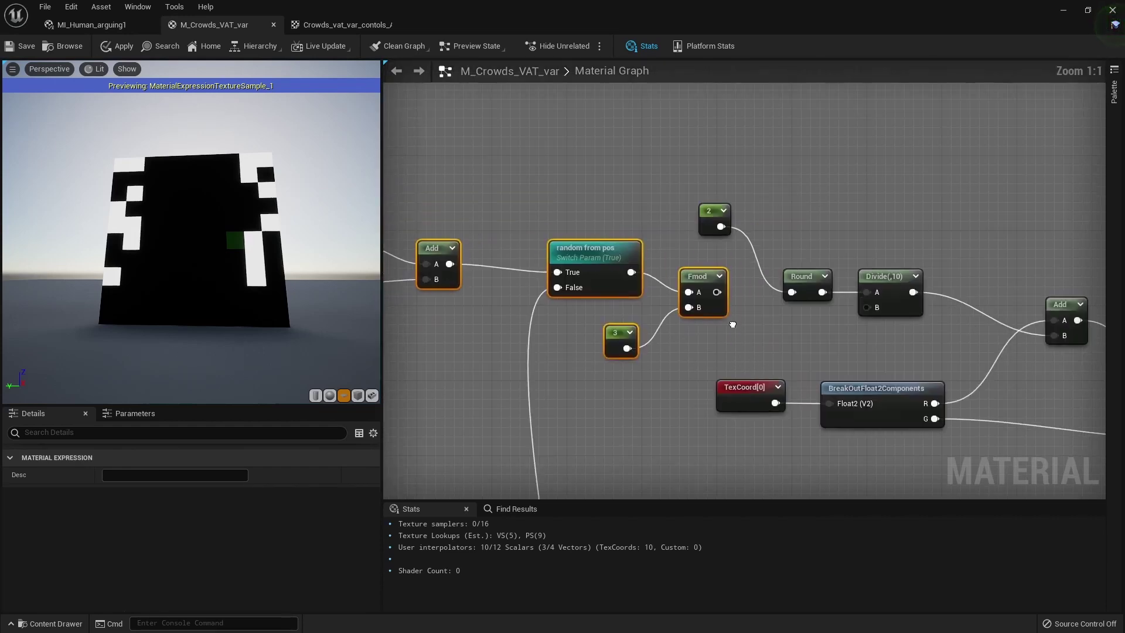
- Move the constant feeding Round higher above Fmod and set its value to 1
left_click(726, 196)
left_click_drag(726, 198, 718, 198)
left_click_drag(683, 159, 768, 241)
left_click(131, 478)
type("1")
key("Return")
left_click(632, 180)
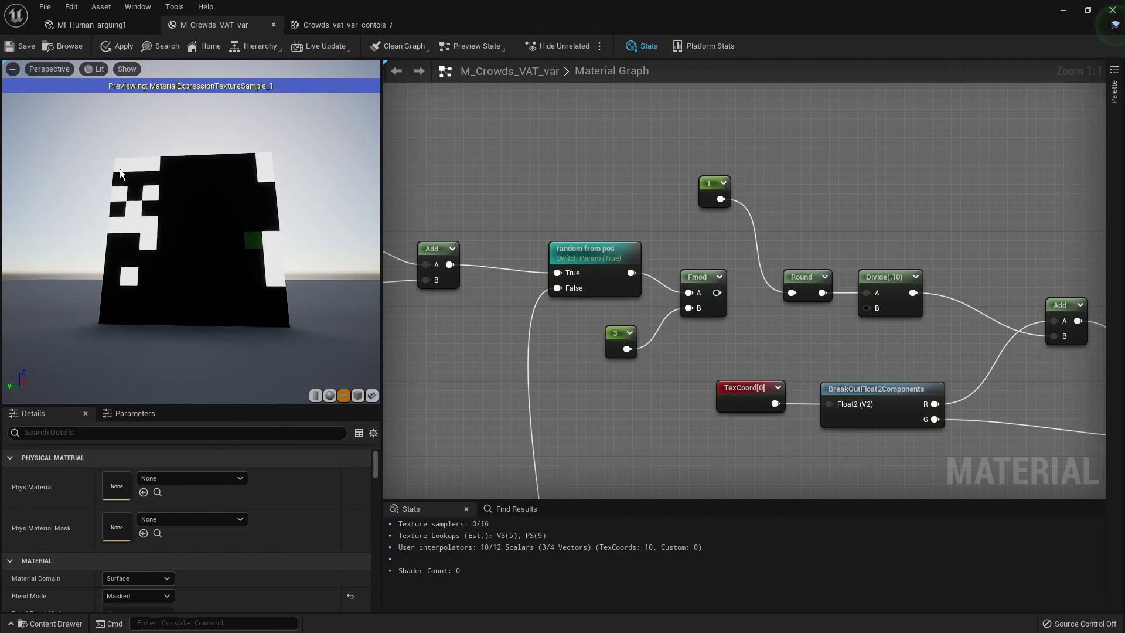
- Remove the test constant and reconnect the Fmod output to the Round node
right_click_drag(928, 212, 626, 187)
right_click_drag(789, 278, 716, 132)
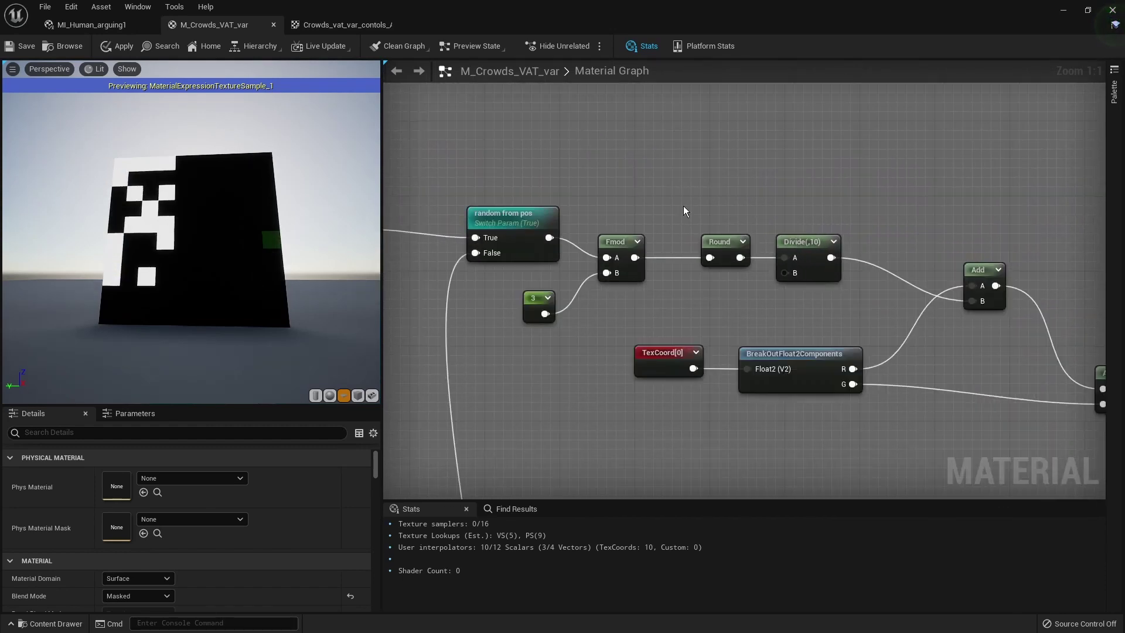
scroll(837, 198, "down", 5)
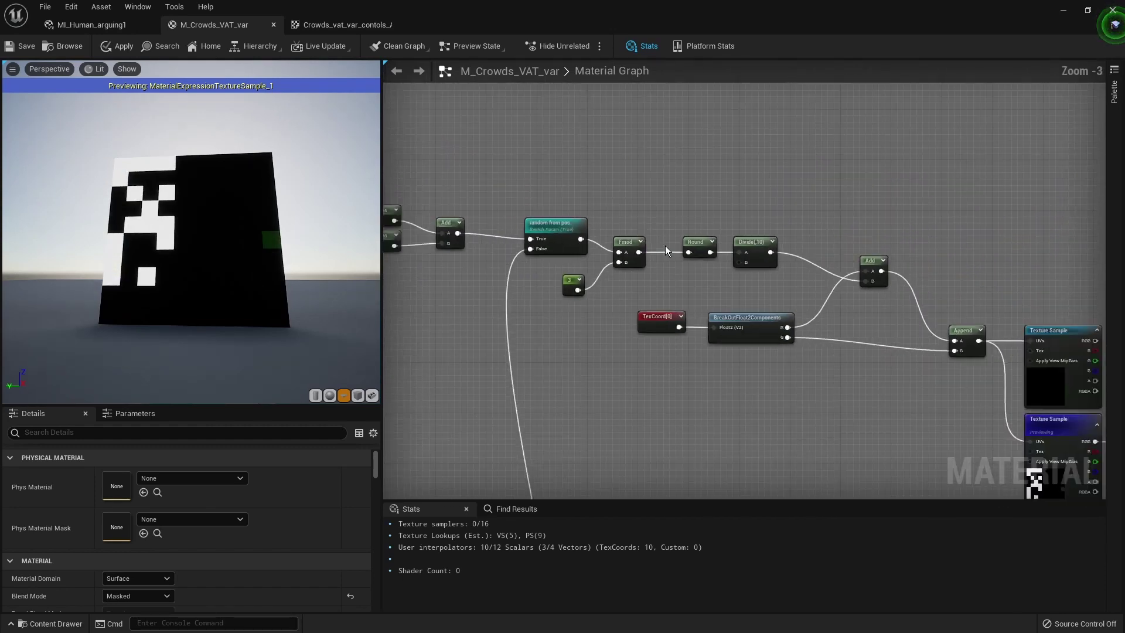
- Trace the control texture sample's RGB connection to the material output's Opacity Mask input and check the material's Blend Mode setting
right_click_drag(895, 181, 634, 176)
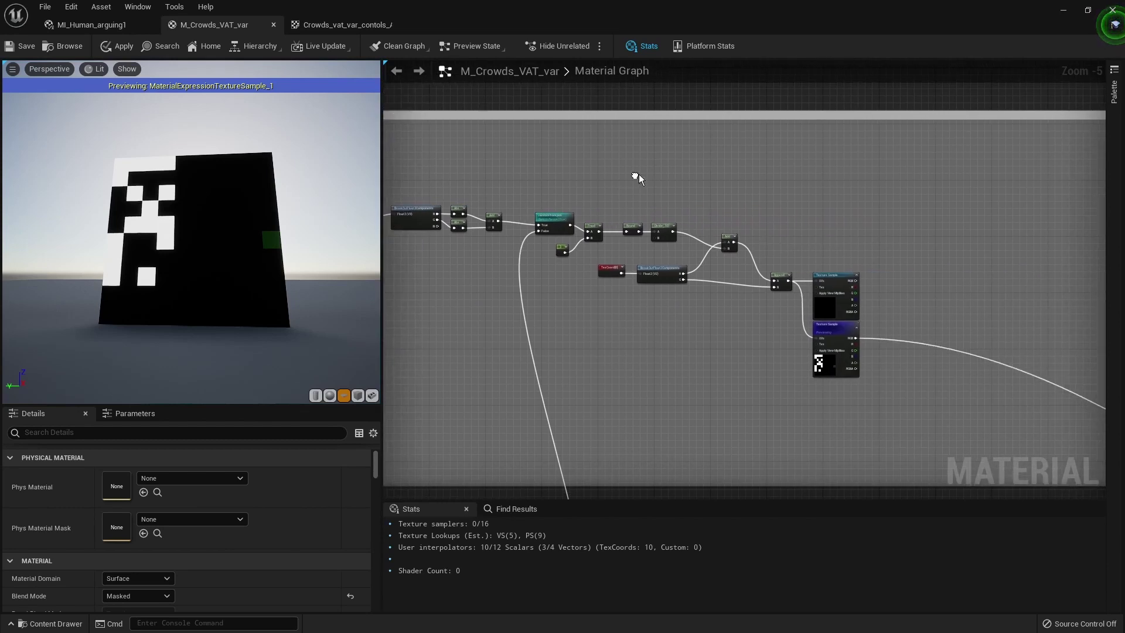
scroll(655, 234, "up", 1)
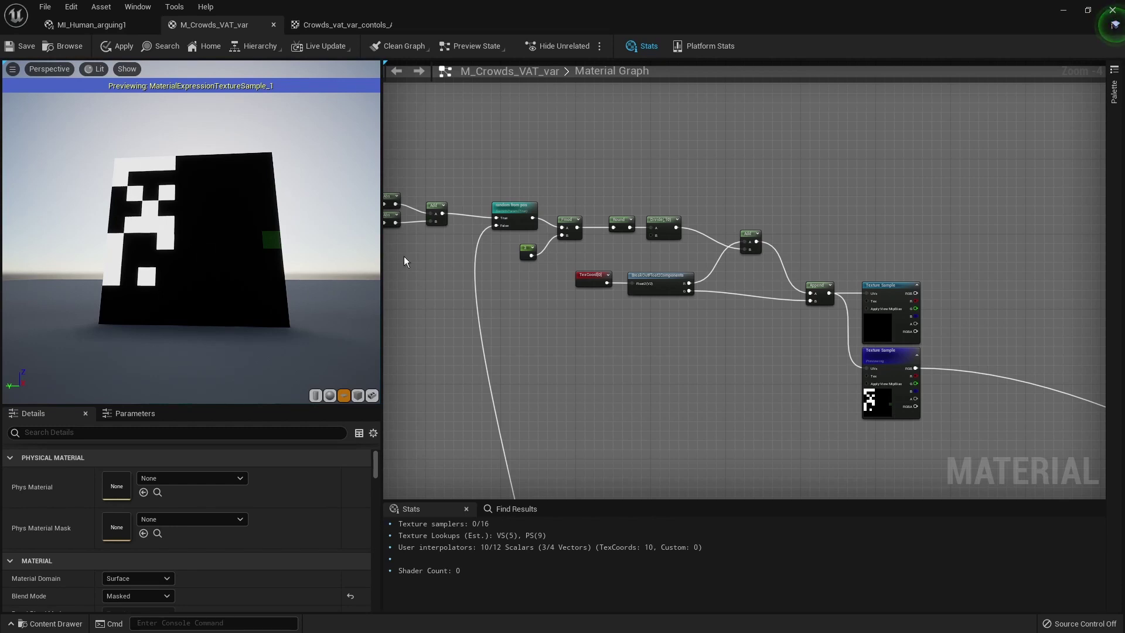
scroll(842, 343, "down", 4)
right_click_drag(1025, 364, 771, 294)
right_click_drag(836, 342, 676, 240)
right_click_drag(844, 369, 696, 250)
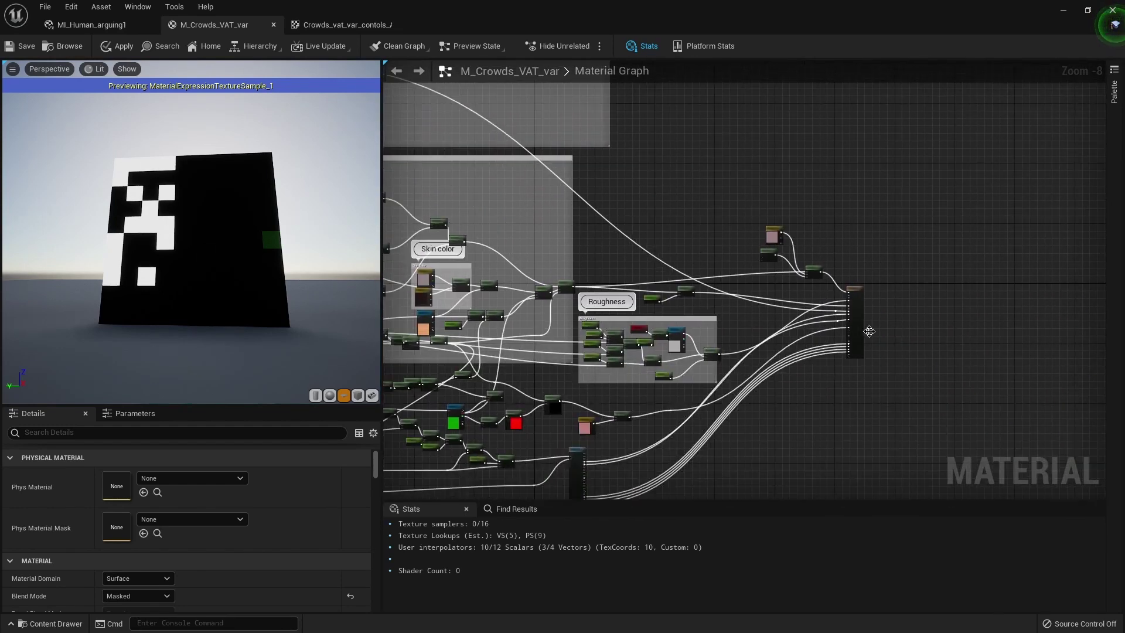
scroll(846, 322, "up", 8)
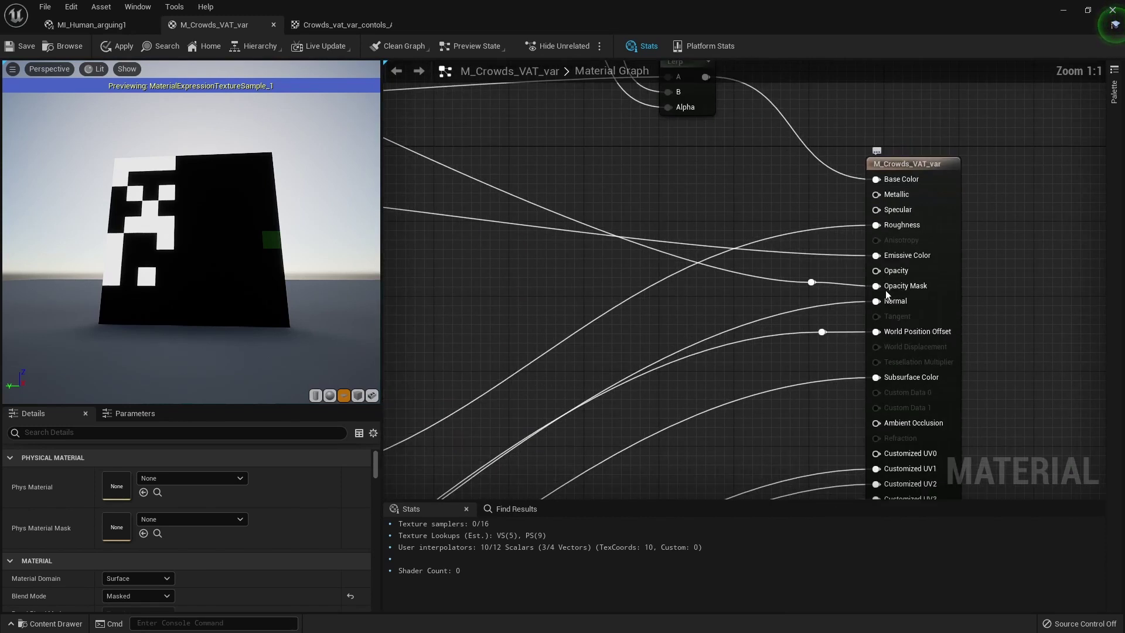
left_click(925, 232)
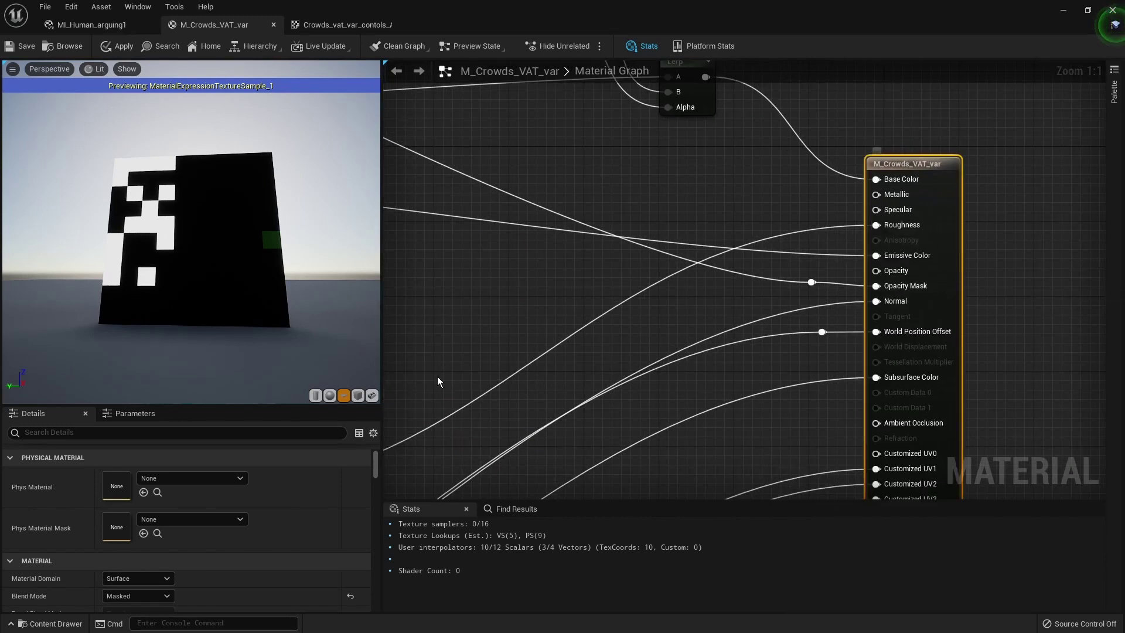
scroll(206, 539, "down", 3)
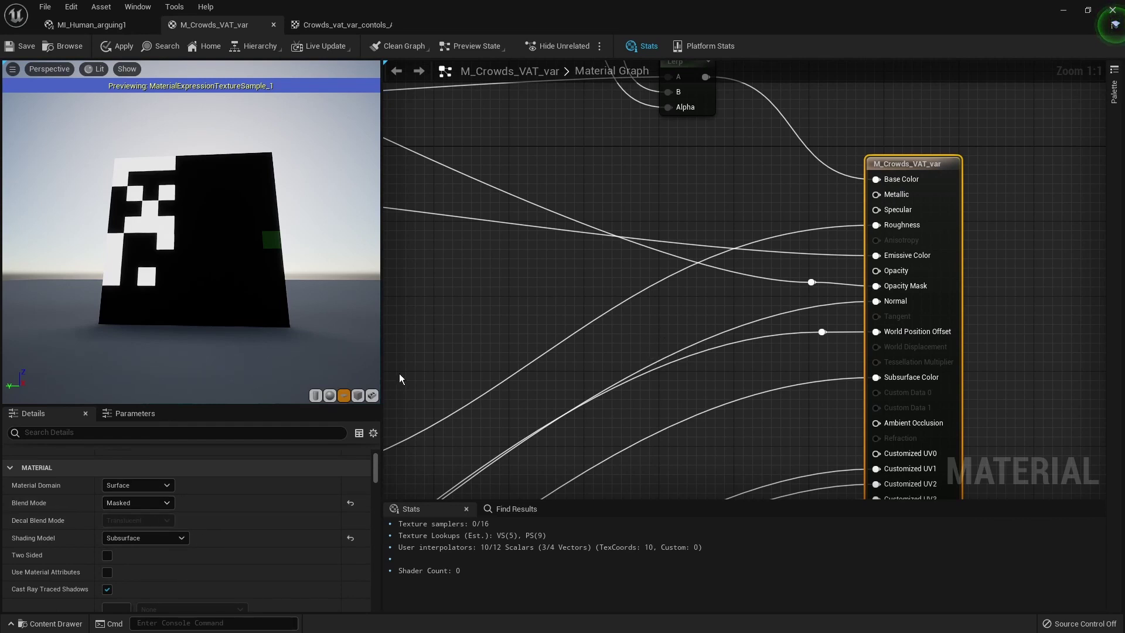
scroll(701, 311, "down", 7)
scroll(765, 305, "up", 7)
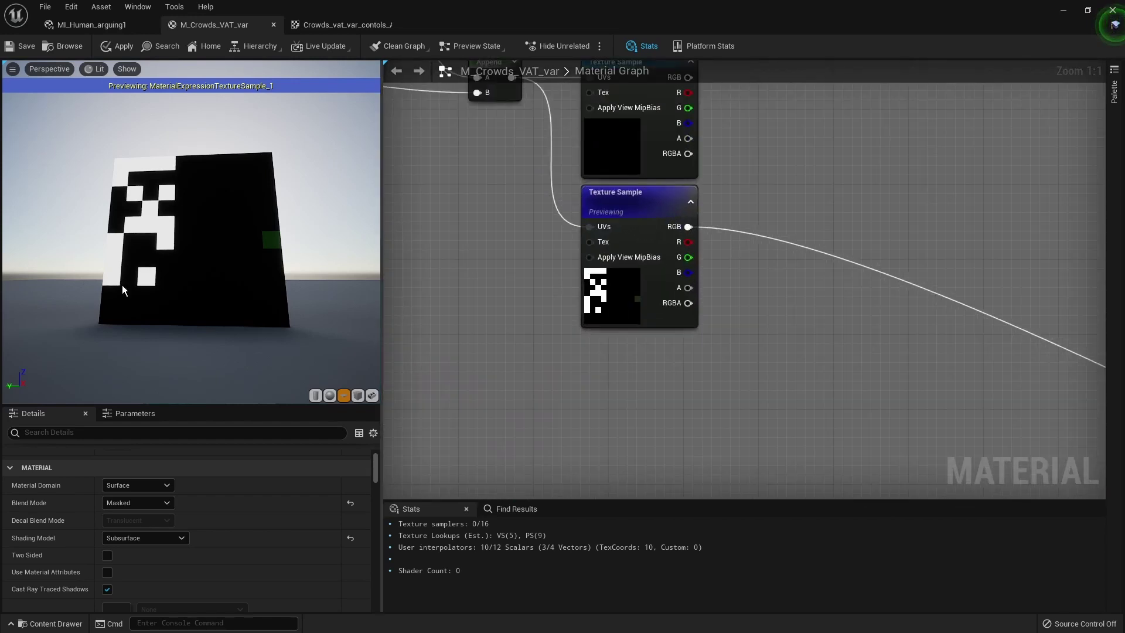
- Highlight all nodes in the "random models on position" group and review the Random Colors group below it
scroll(863, 311, "down", 7)
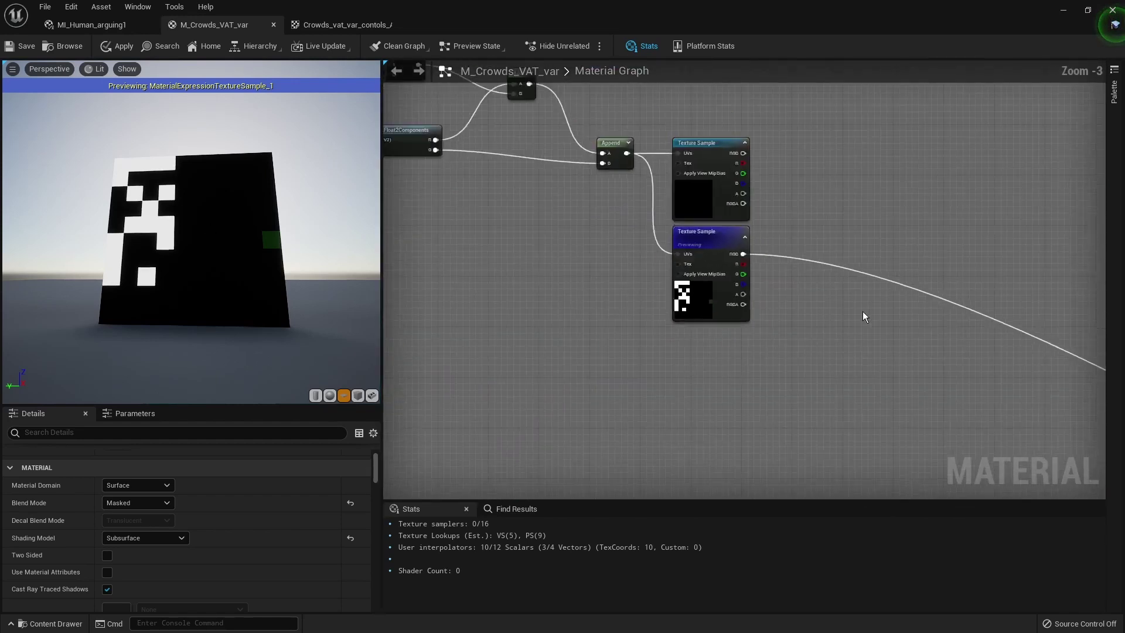
right_click_drag(731, 245, 806, 297)
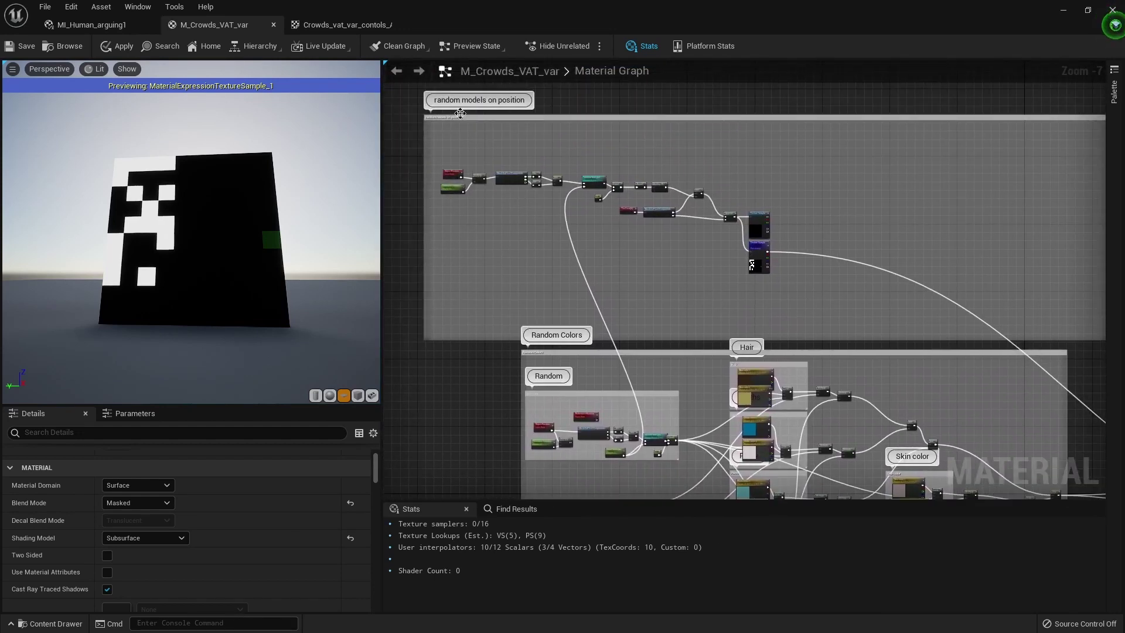
left_click_drag(445, 133, 832, 296)
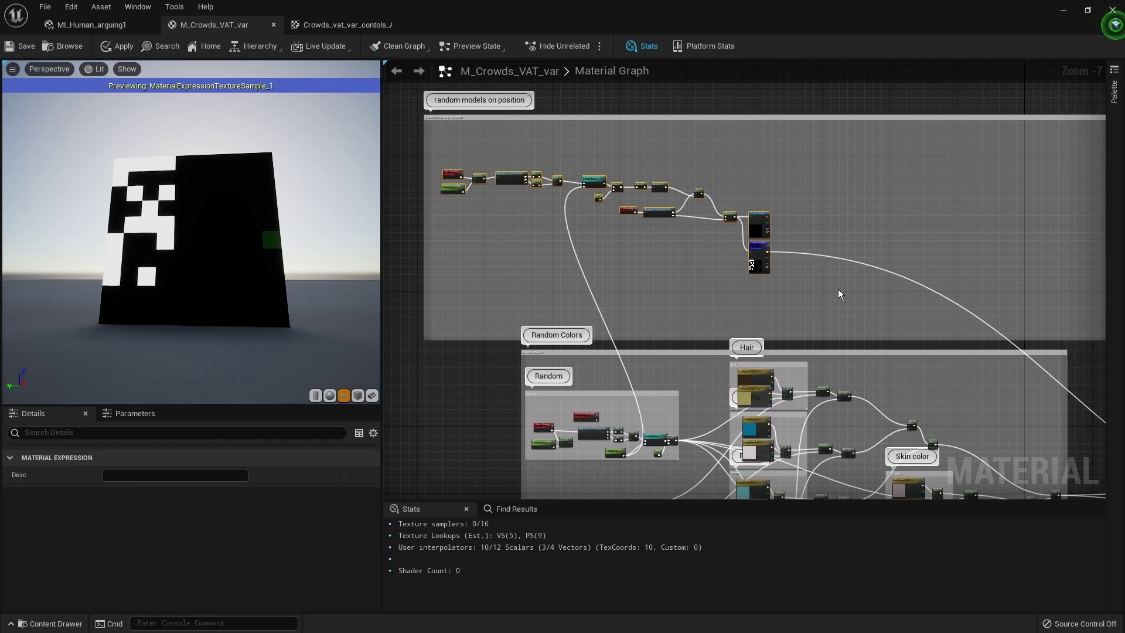
right_click_drag(884, 307, 791, 85)
left_click(730, 244)
scroll(549, 168, "up", 1)
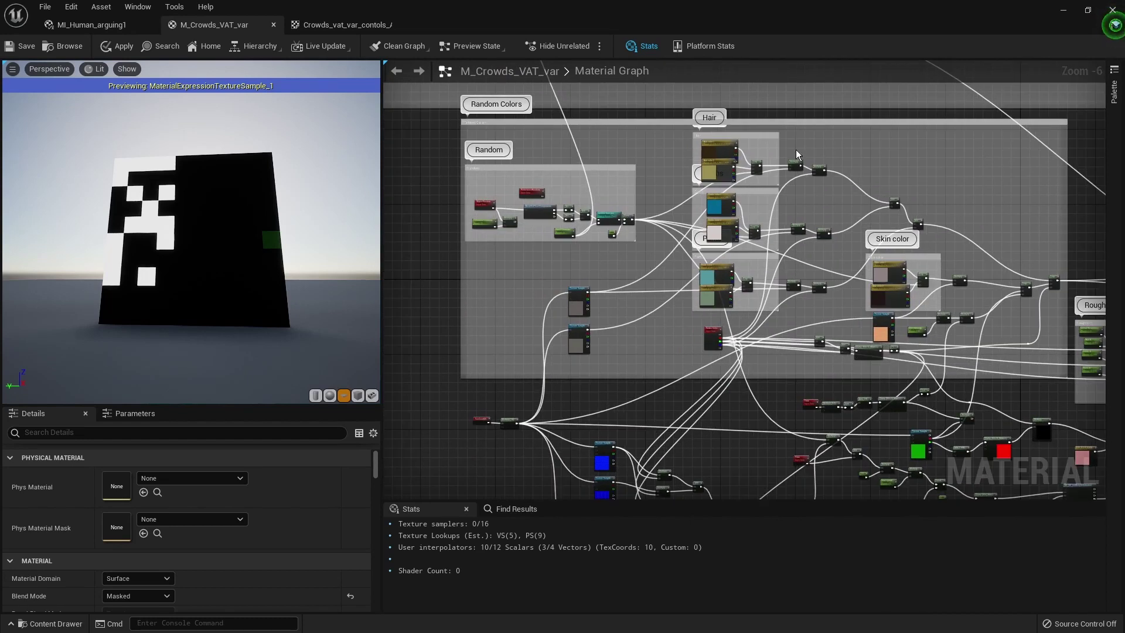
right_click_drag(961, 205, 842, 196)
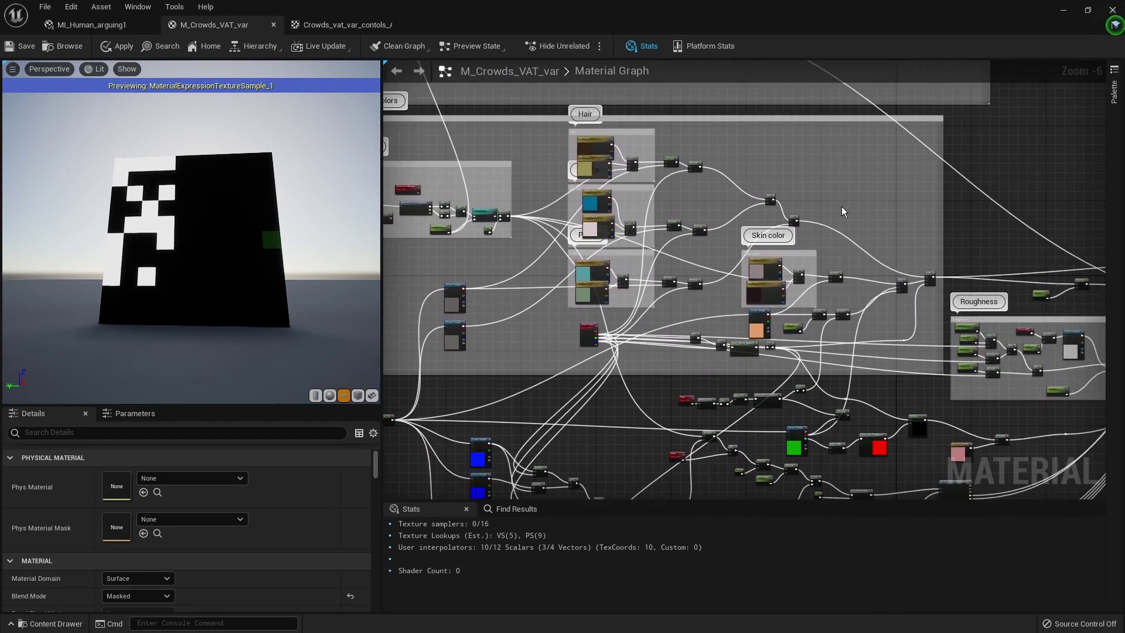
- Return to the MAIN_Market level and move and rotate the BP_Human_Arguing5 character beside the other standing figure
left_click(1058, 10)
left_click_drag(468, 390, 485, 419)
key("e")
left_click_drag(452, 455, 478, 460)
left_click_drag(491, 436, 428, 385)
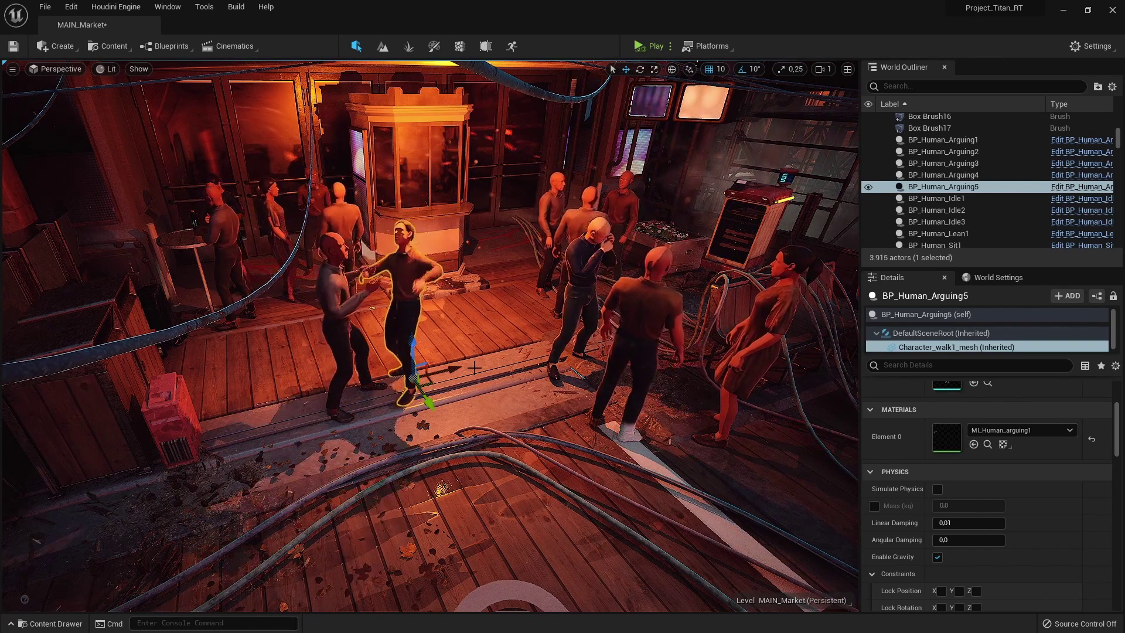
- Examine the repositioned character and its neighbour up close in game view, with the selection outline and gizmo hidden
right_click_drag(577, 397, 500, 349)
key("g")
key("g")
key("w")
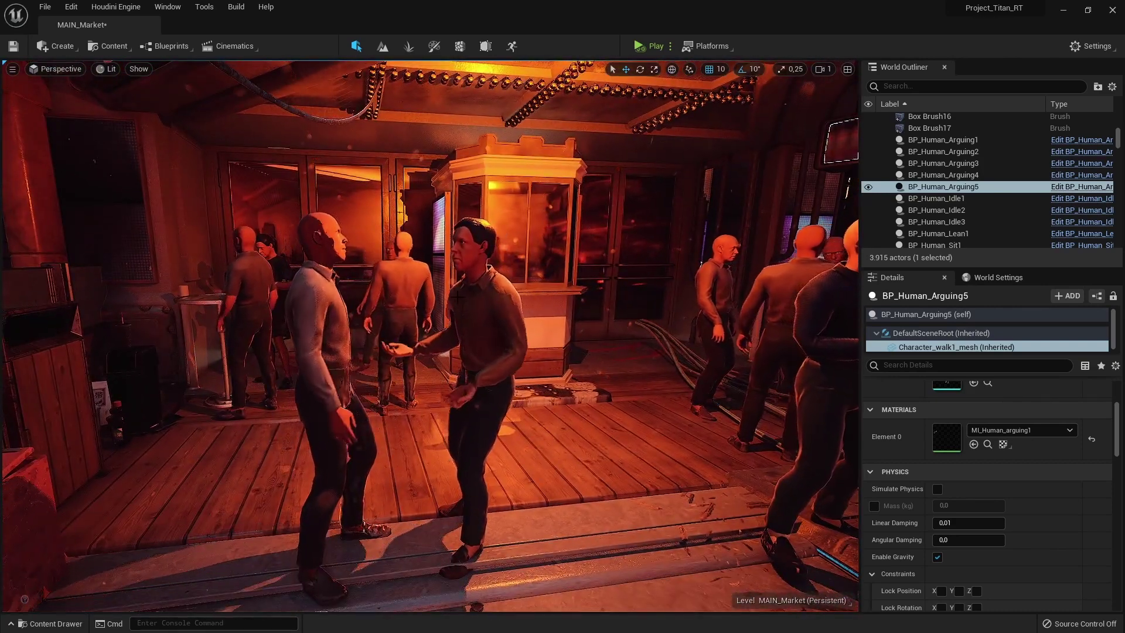